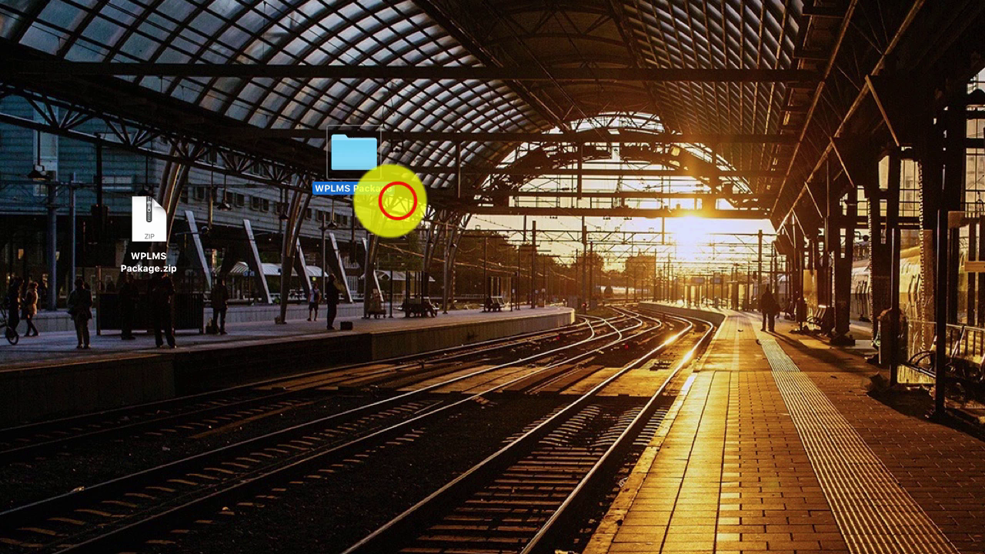
# - Open the WPLMS Package folder on the desktop, then its child themes folder with six theme zips
pyautogui.doubleClick(353, 154)
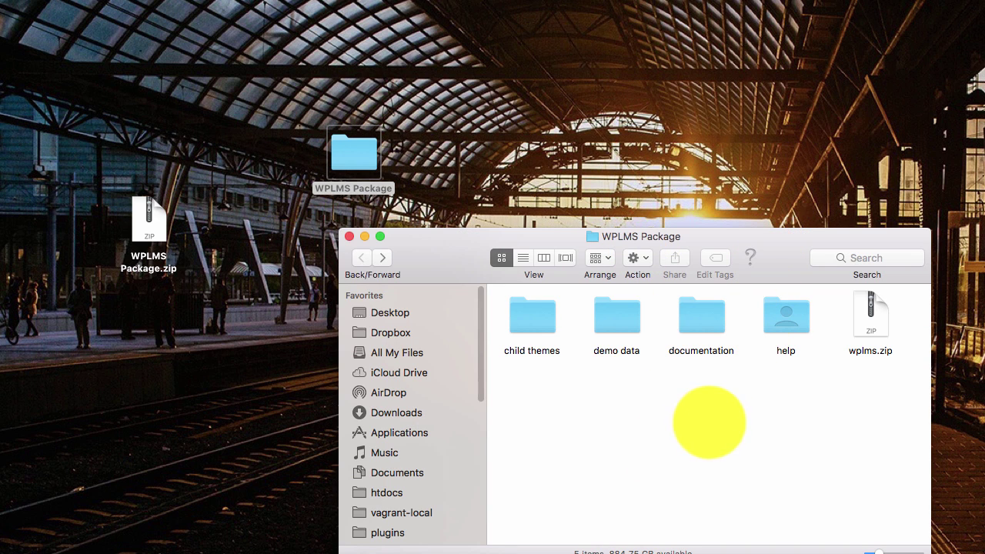
pyautogui.click(876, 323)
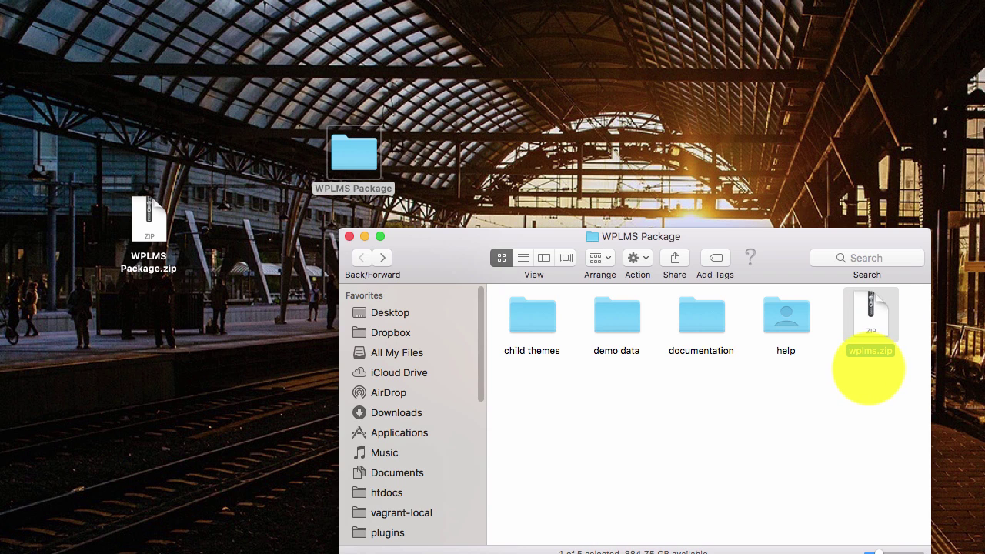
pyautogui.click(532, 312)
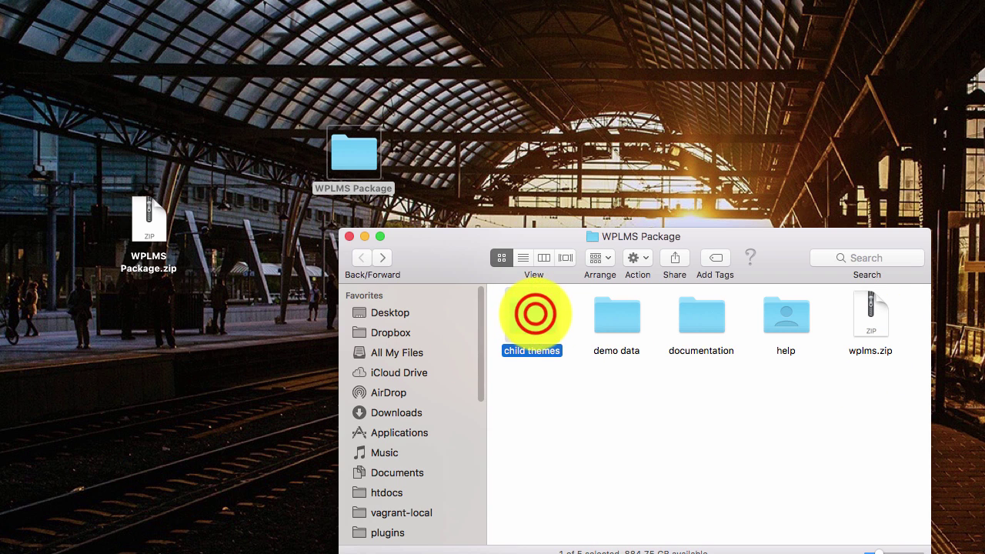
pyautogui.doubleClick(532, 312)
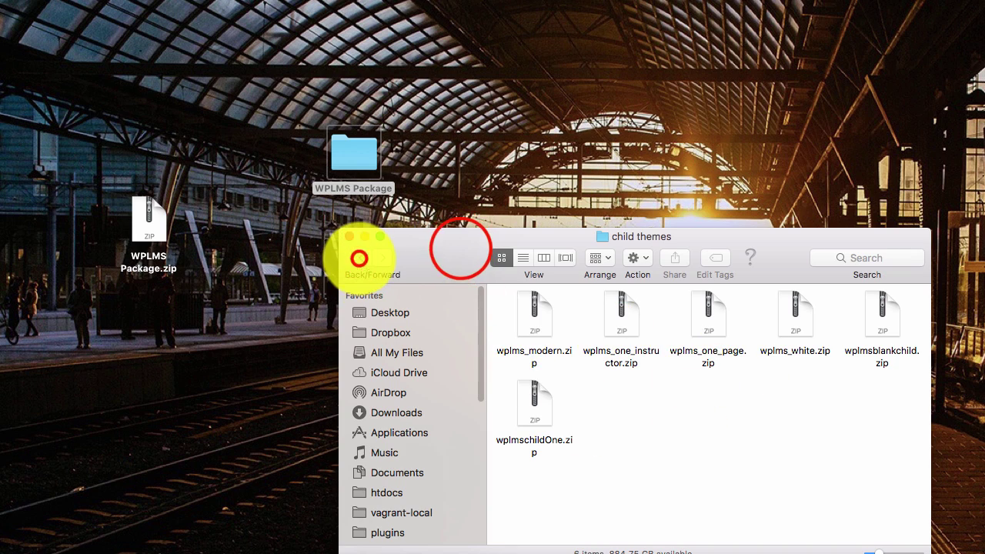
# - Go to Appearance > Themes > Add New and reveal the Upload Theme panel
pyautogui.click(359, 258)
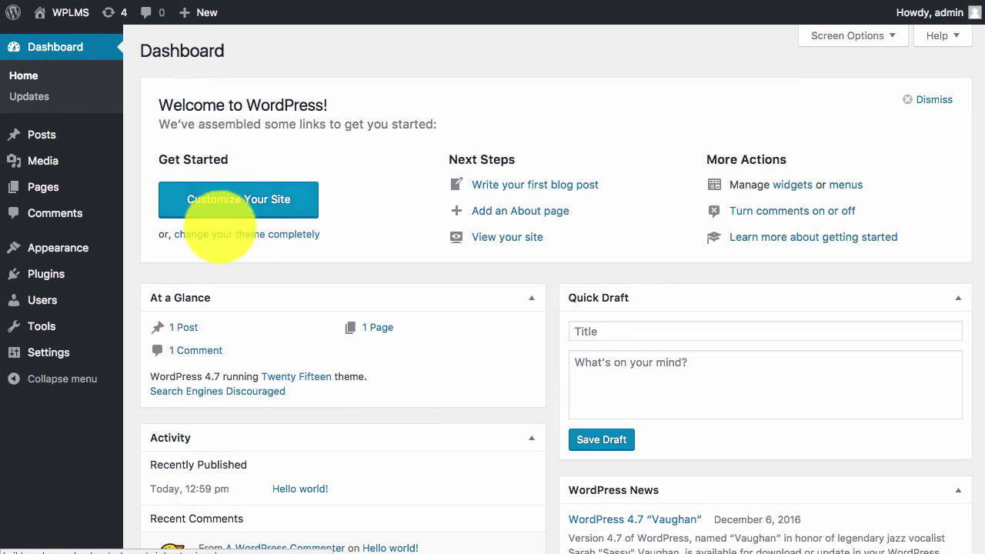
pyautogui.moveTo(62, 246)
pyautogui.click(152, 250)
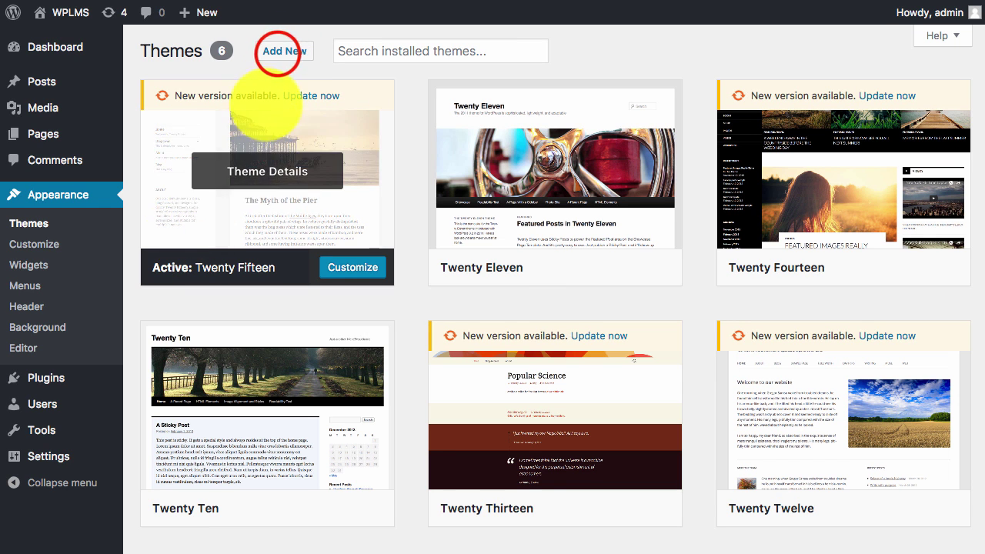
pyautogui.click(277, 52)
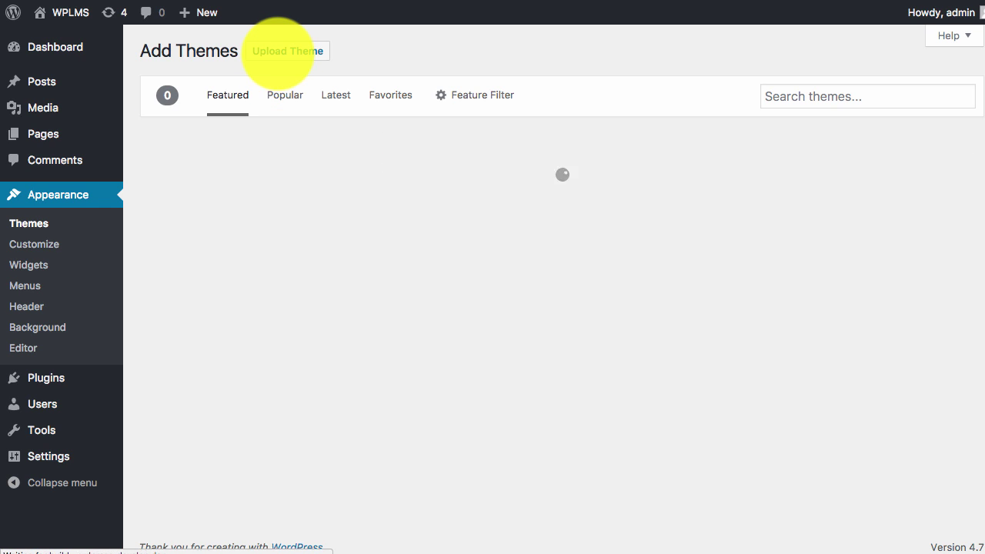
pyautogui.click(278, 51)
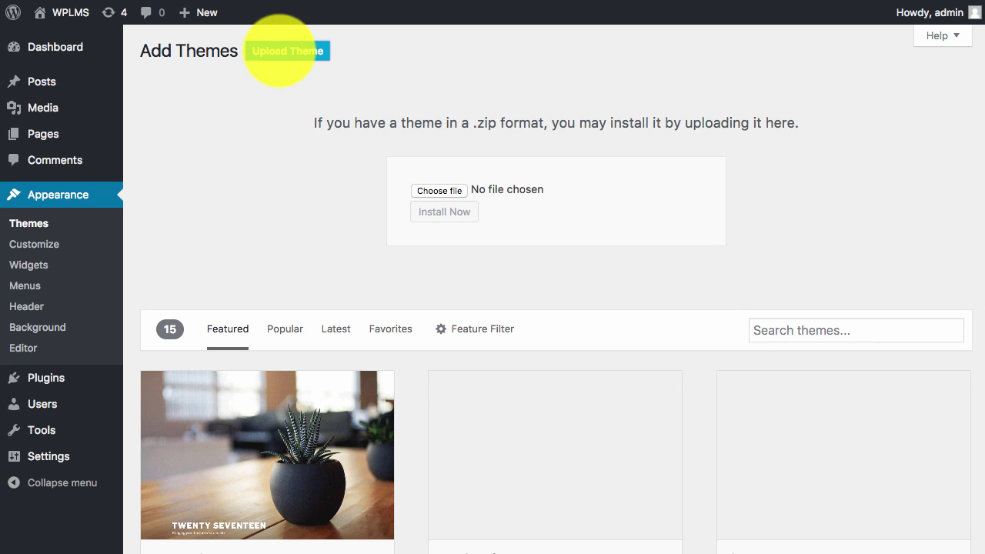
# - Drag wplms.zip from the WPLMS Package folder onto the upload field and install it
pyautogui.press('super+Tab')
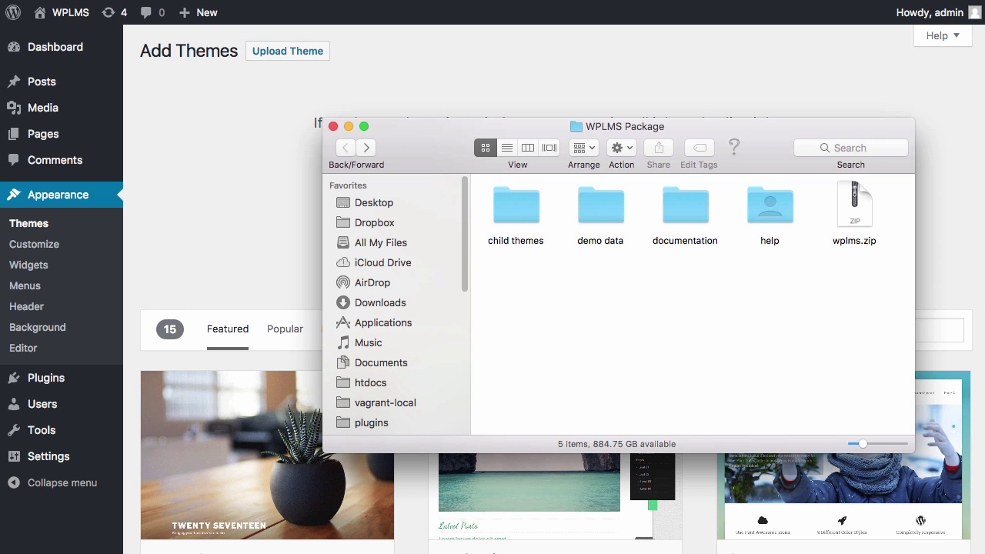
pyautogui.moveTo(666, 123); pyautogui.dragTo(193, 245)
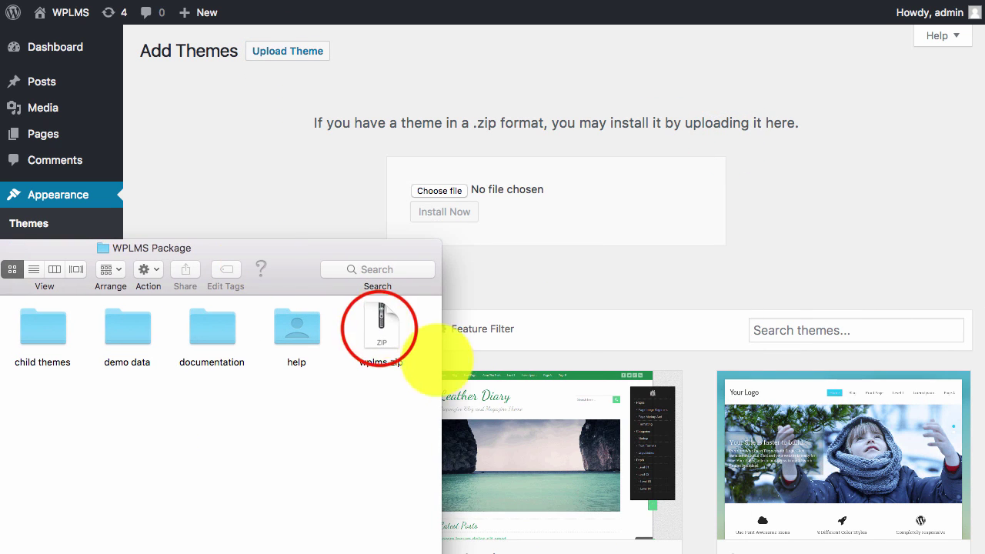
pyautogui.moveTo(383, 330); pyautogui.dragTo(447, 192)
pyautogui.click(452, 213)
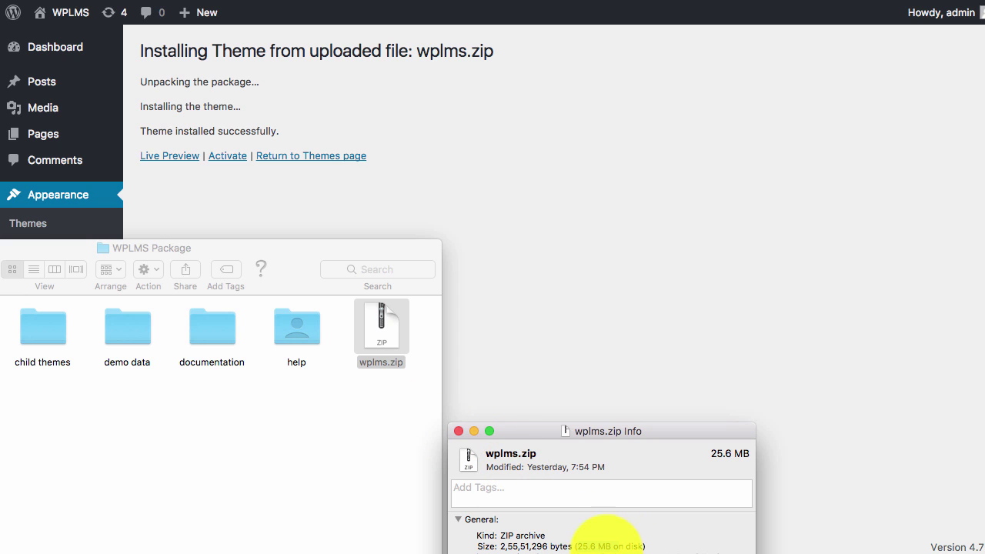
pyautogui.click(459, 431)
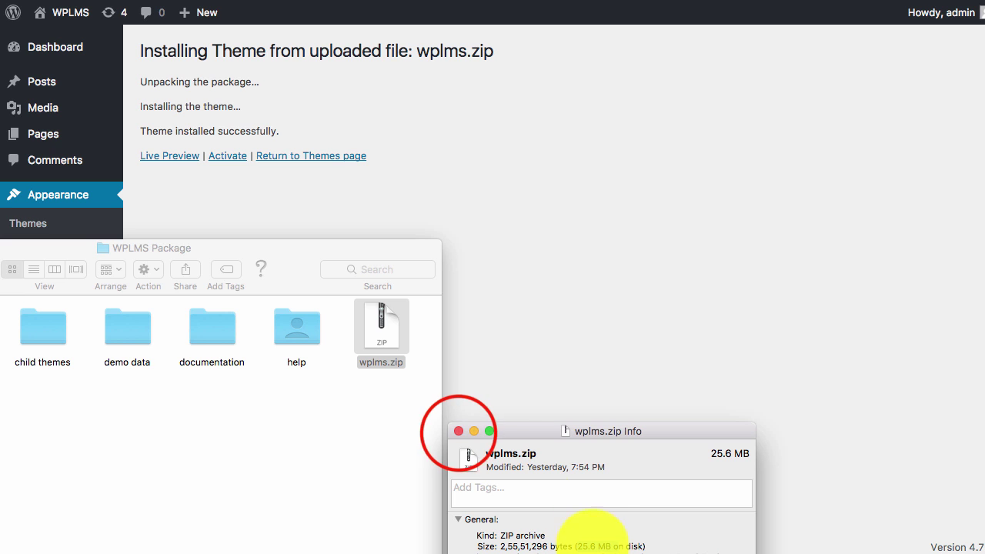
# - Move the Finder window aside and activate the newly installed WPLMS theme
pyautogui.moveTo(303, 248); pyautogui.dragTo(415, 235)
pyautogui.click(212, 251)
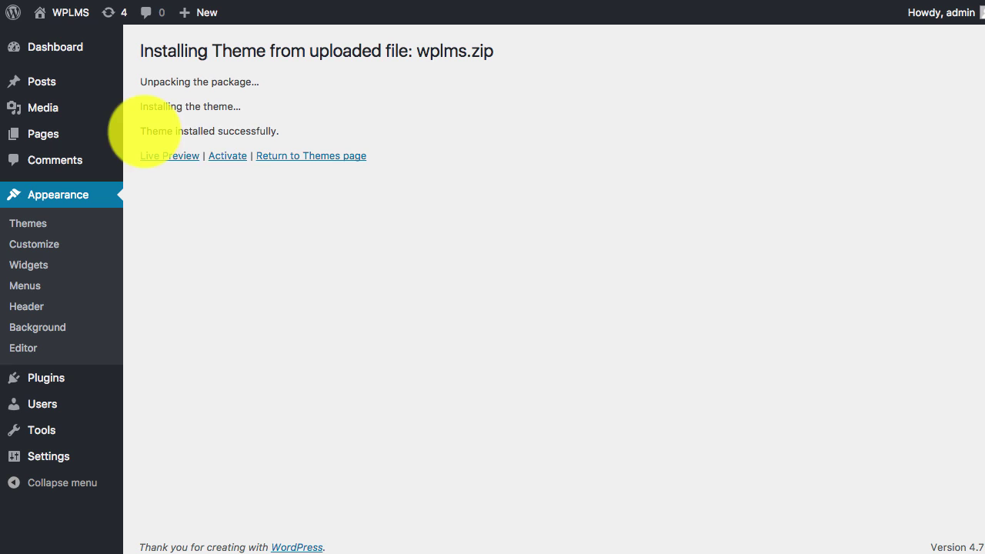
pyautogui.click(230, 156)
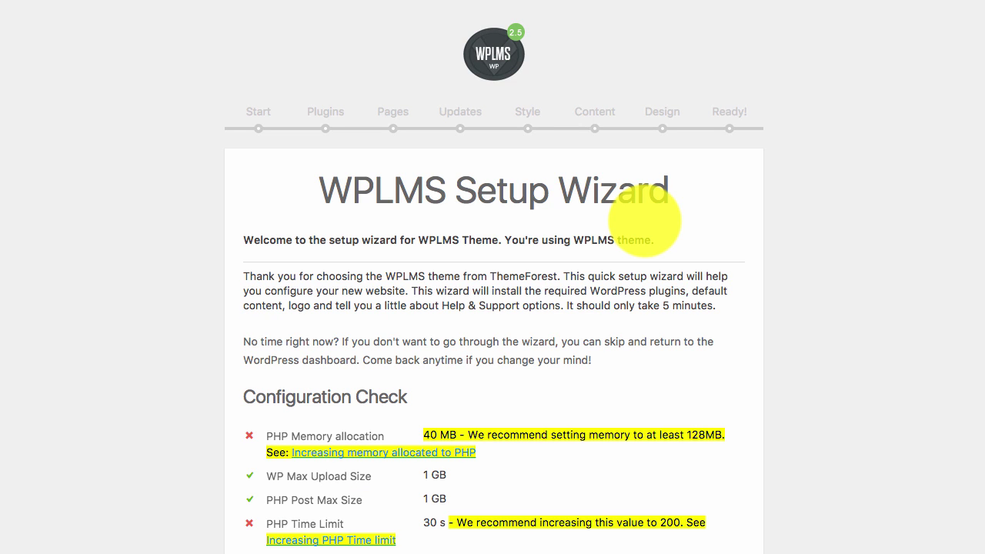
# - Review the Setup Wizard's Configuration Check, noting the recommended 128MB memory and 200 time limit
pyautogui.click(327, 187)
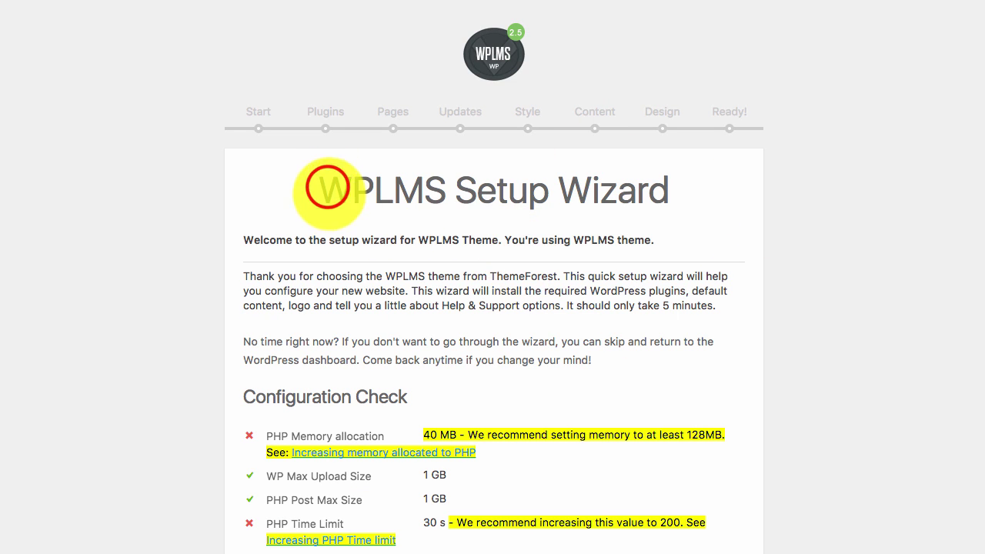
pyautogui.moveTo(327, 187); pyautogui.dragTo(660, 180)
pyautogui.scroll(-2, 770, 246)
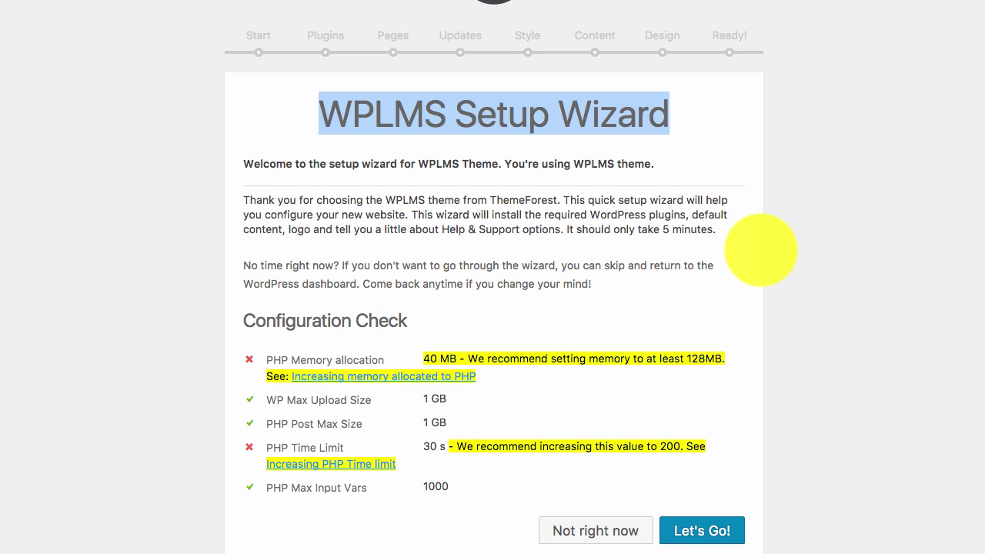
pyautogui.click(278, 323)
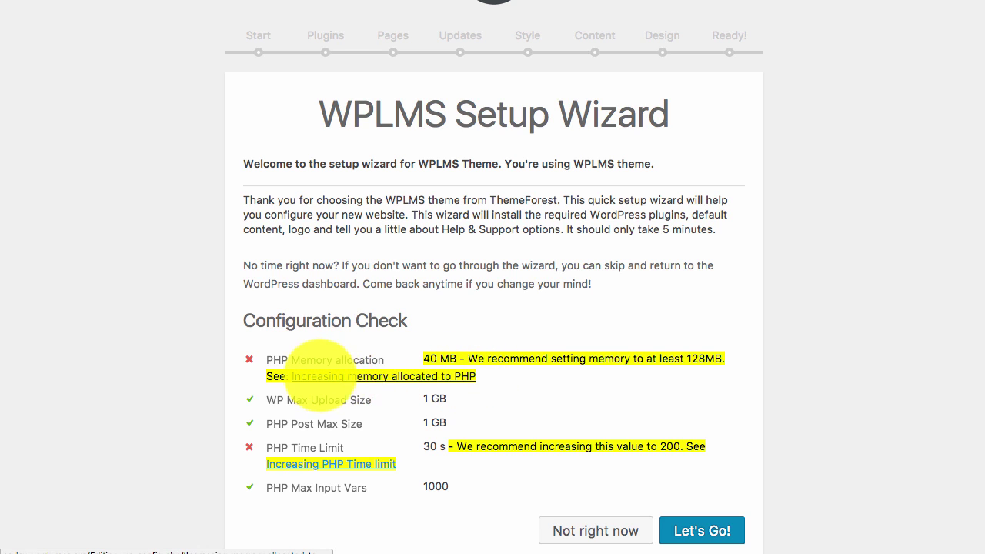
pyautogui.click(748, 357)
pyautogui.moveTo(688, 359); pyautogui.dragTo(745, 359)
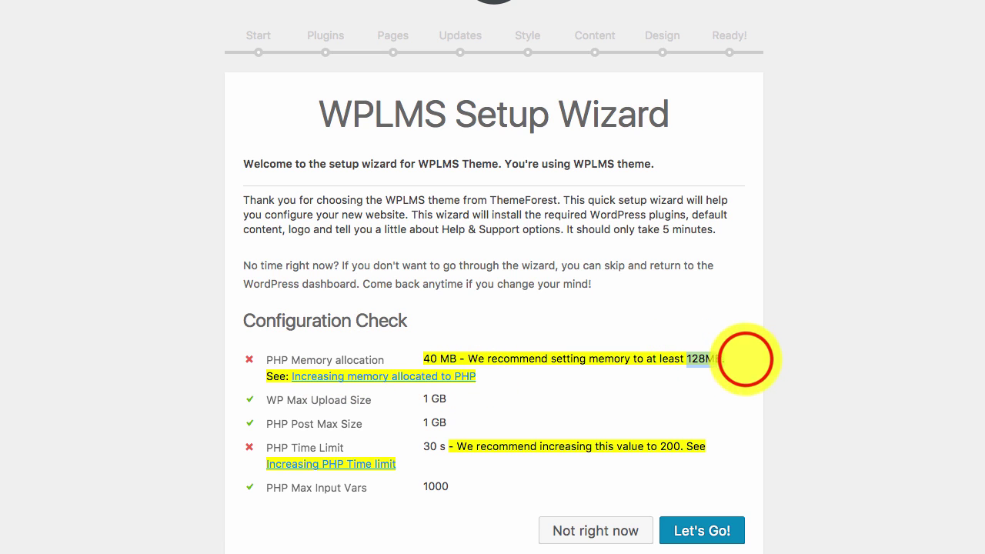
pyautogui.click(745, 359)
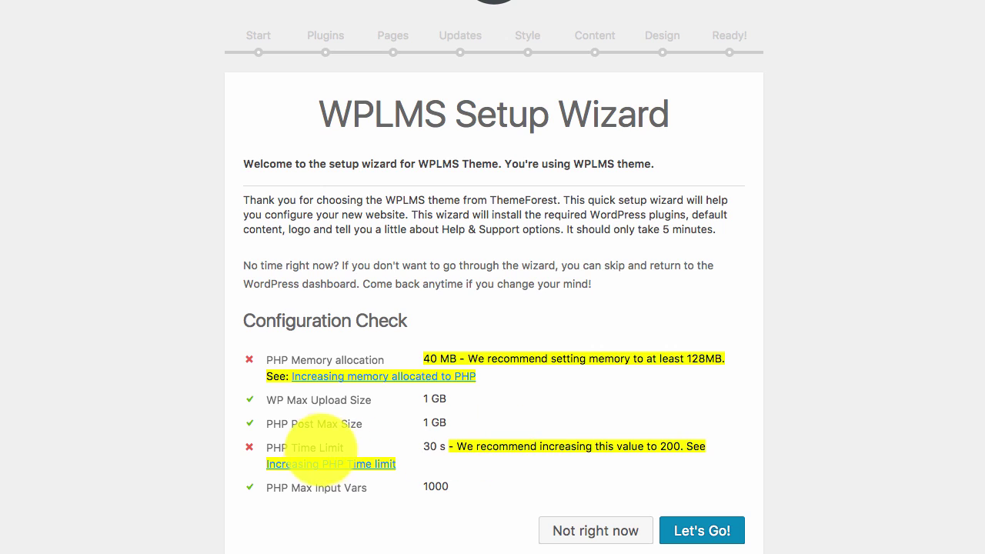
pyautogui.doubleClick(665, 446)
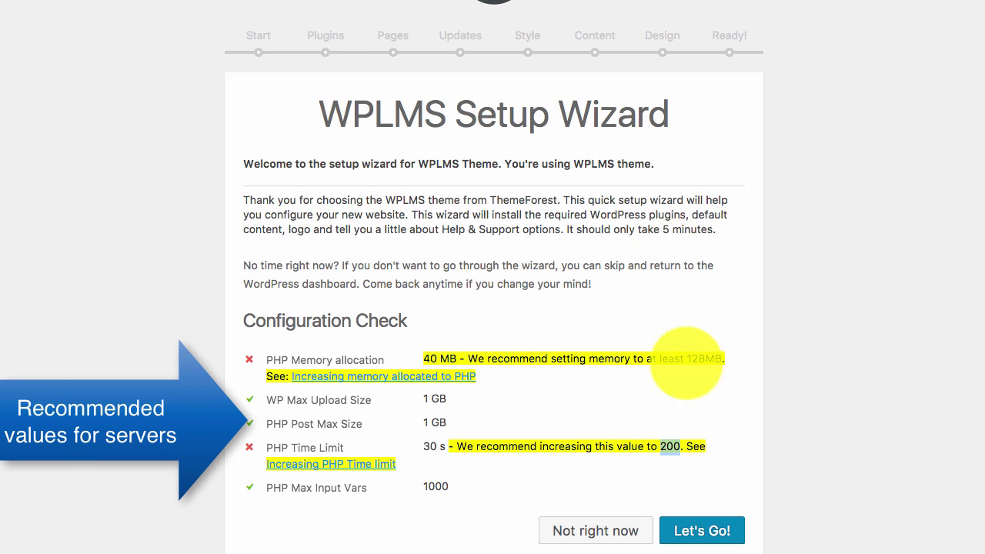
pyautogui.click(656, 403)
pyautogui.click(583, 402)
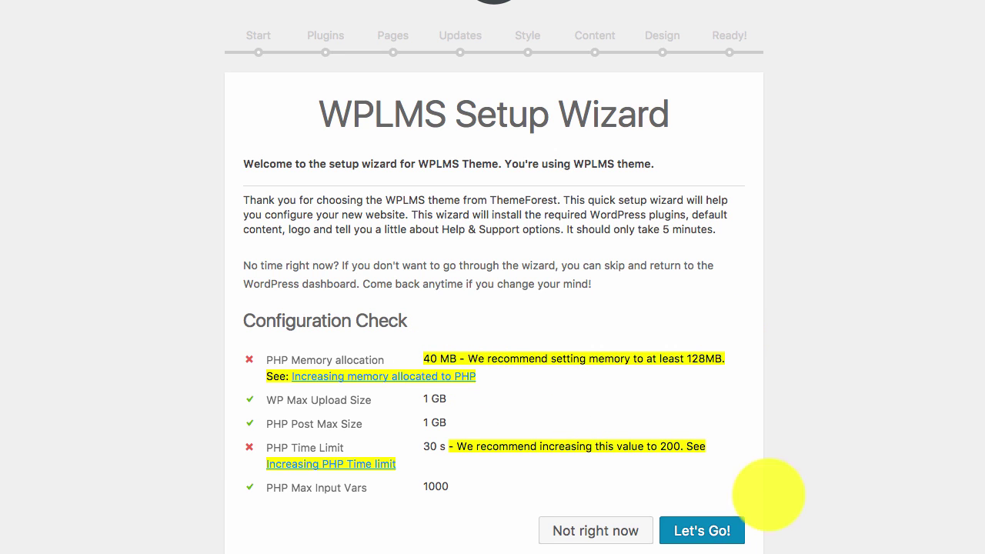
pyautogui.click(716, 531)
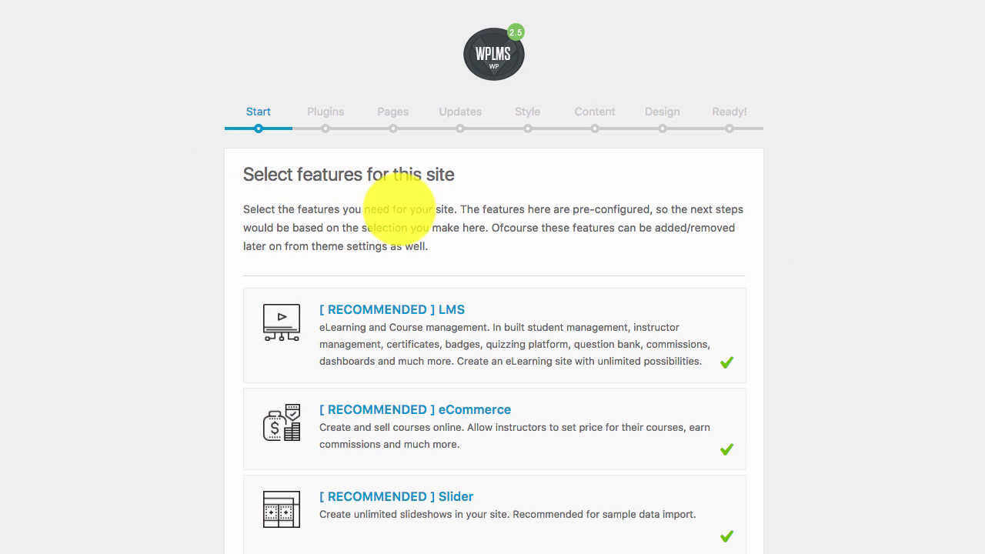
pyautogui.scroll(-1, 638, 193)
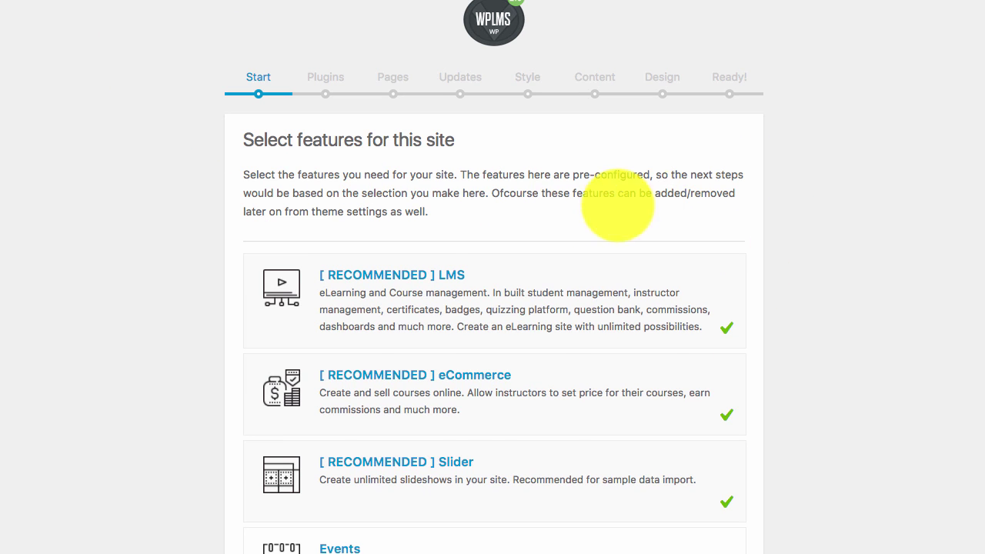
pyautogui.scroll(-5, 541, 211)
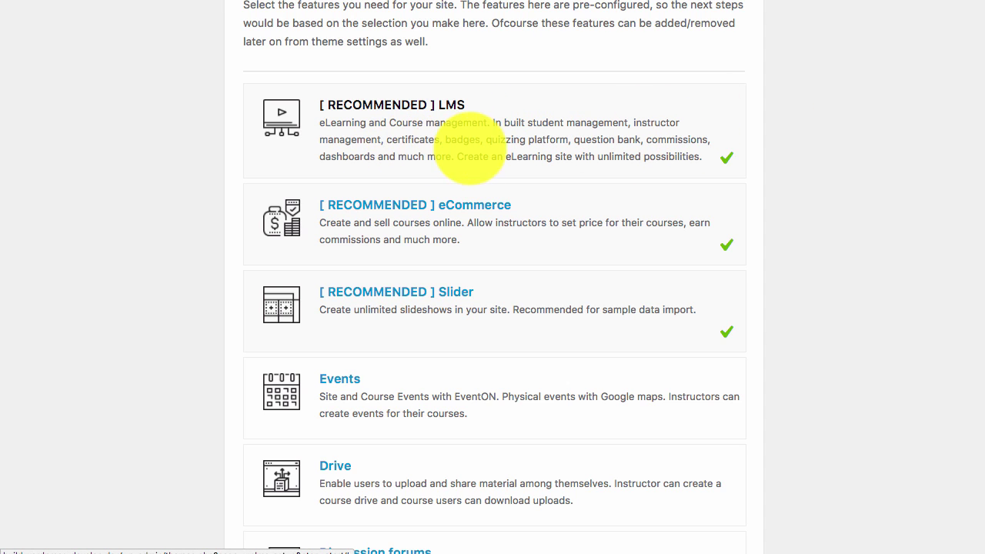
pyautogui.scroll(-2, 766, 172)
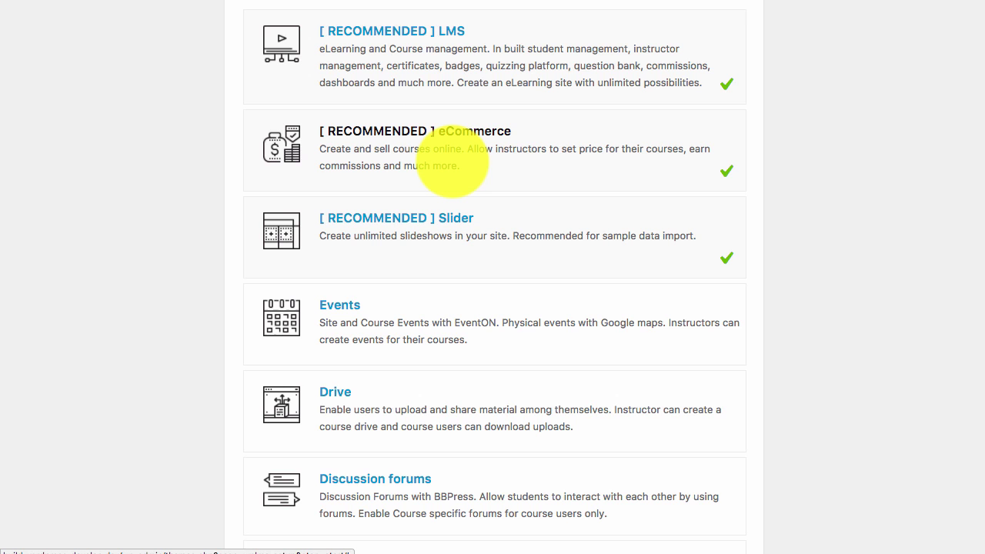
pyautogui.scroll(-1, 452, 160)
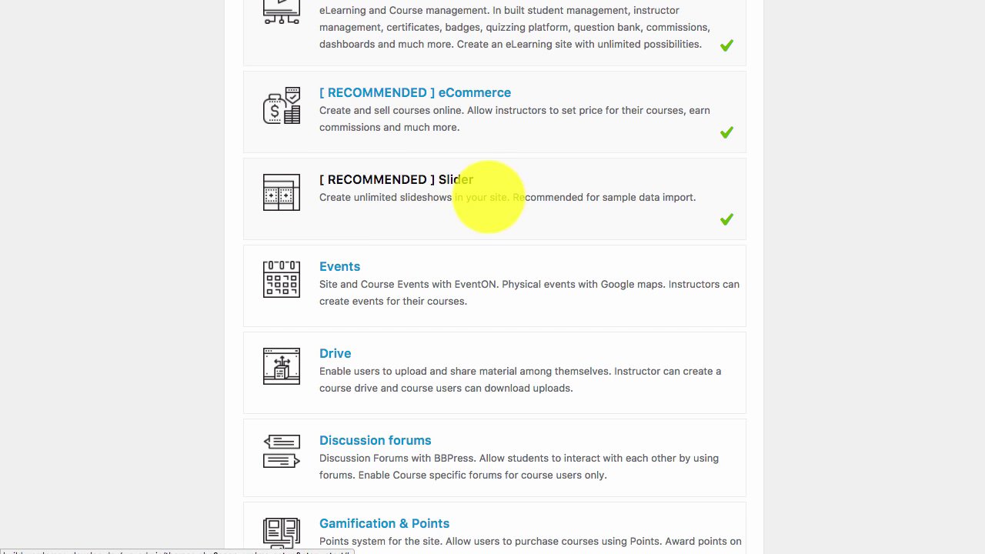
pyautogui.scroll(-2, 352, 254)
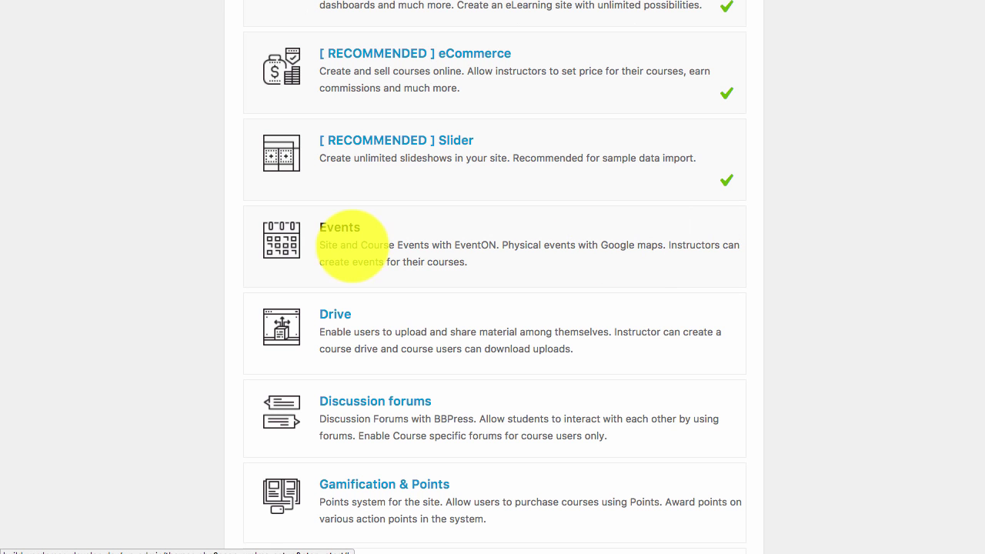
pyautogui.scroll(-6, 505, 318)
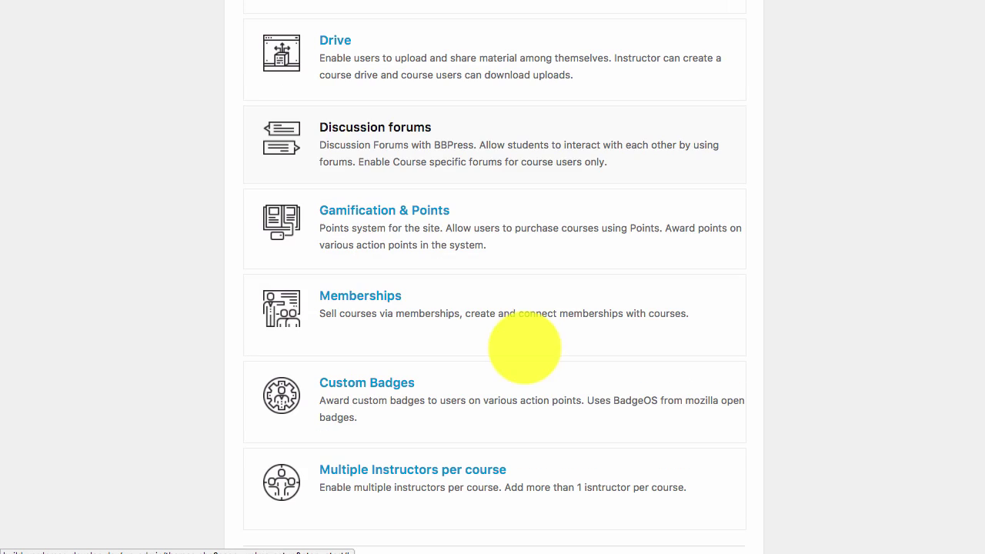
pyautogui.scroll(-1, 446, 339)
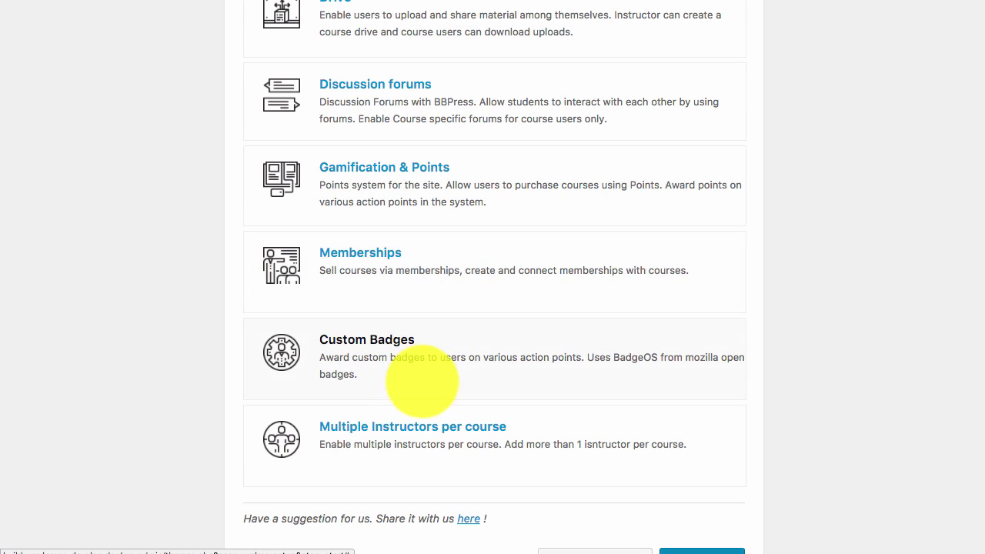
pyautogui.scroll(-1, 769, 477)
pyautogui.scroll(16, 506, 198)
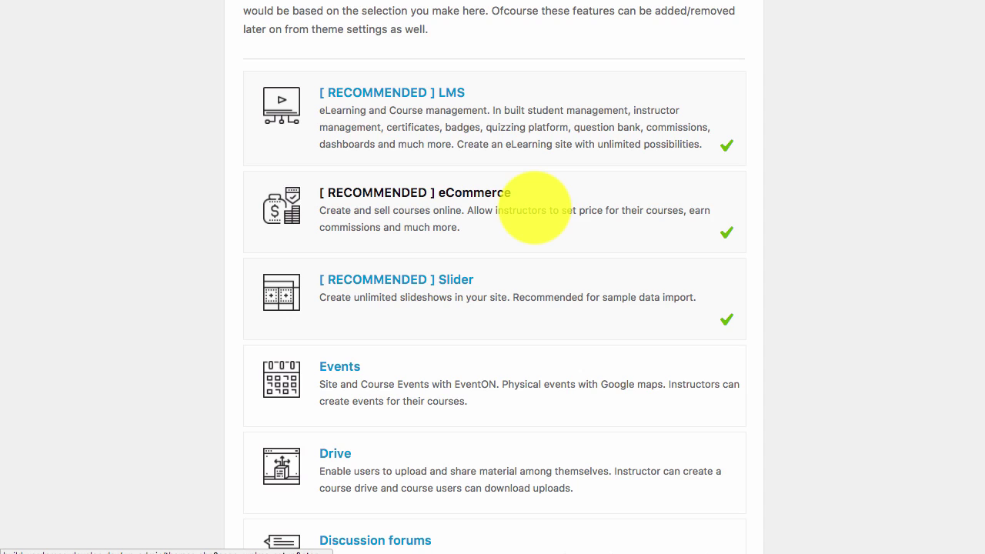
pyautogui.scroll(-6, 636, 312)
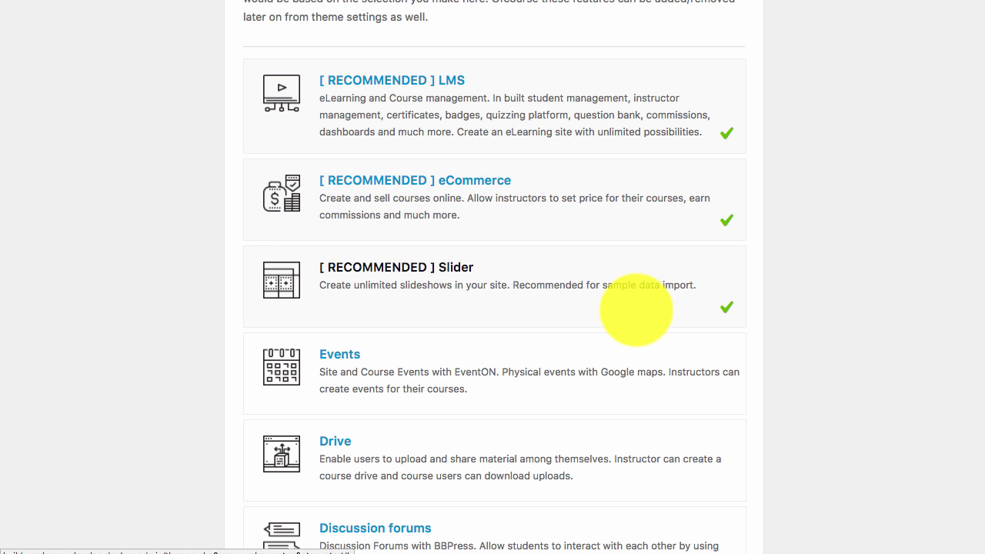
pyautogui.scroll(-12, 805, 365)
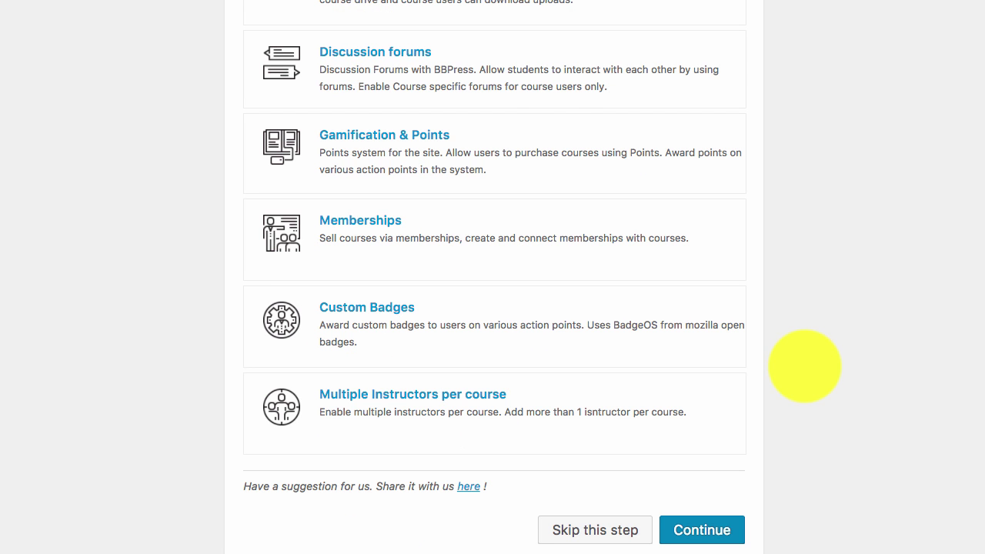
# - Enable Discussion forums and start installing the default WPLMS plugins
pyautogui.click(539, 84)
pyautogui.click(702, 525)
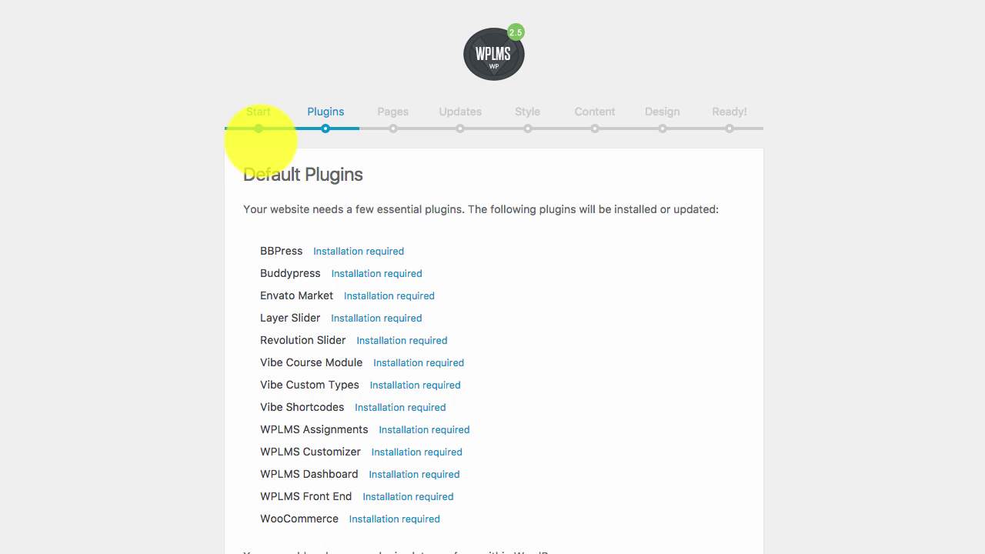
pyautogui.scroll(-2, 424, 196)
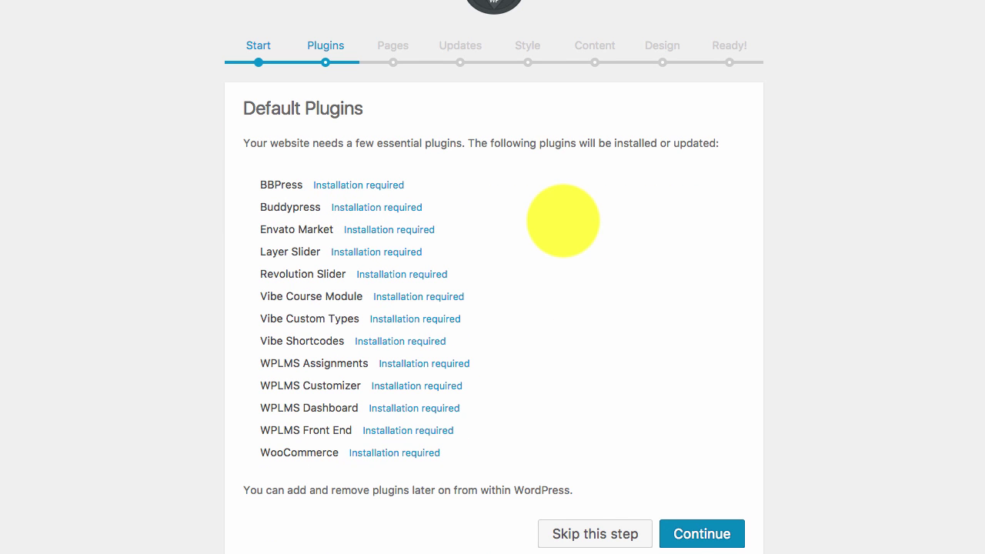
pyautogui.click(717, 530)
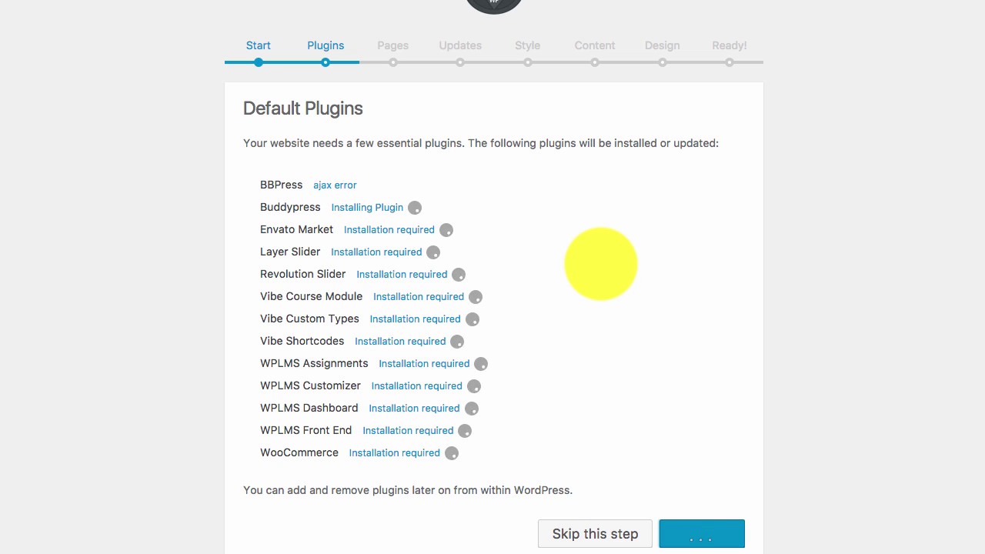
# - Inspect the BBPress and Buddypress ajax installation errors
pyautogui.click(314, 184)
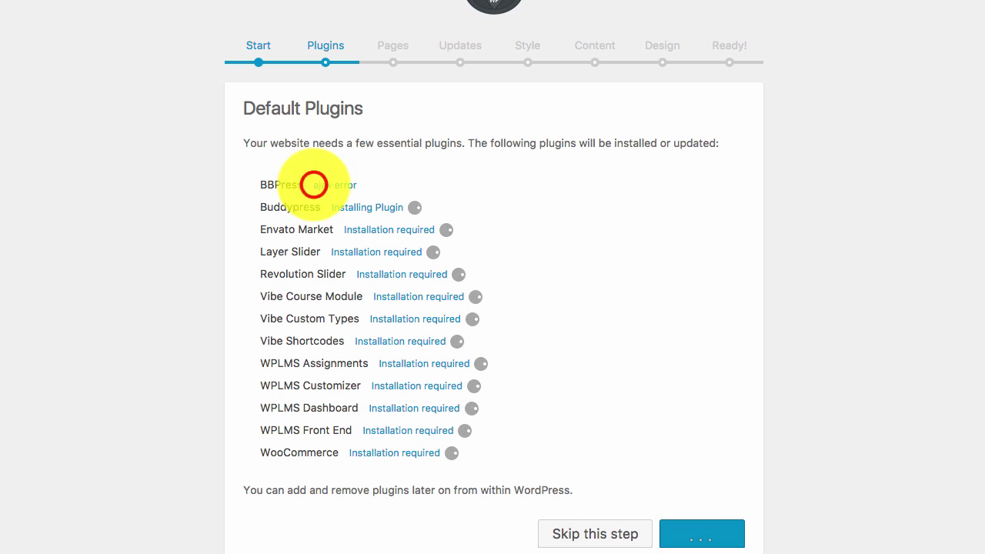
pyautogui.moveTo(314, 184); pyautogui.dragTo(362, 181)
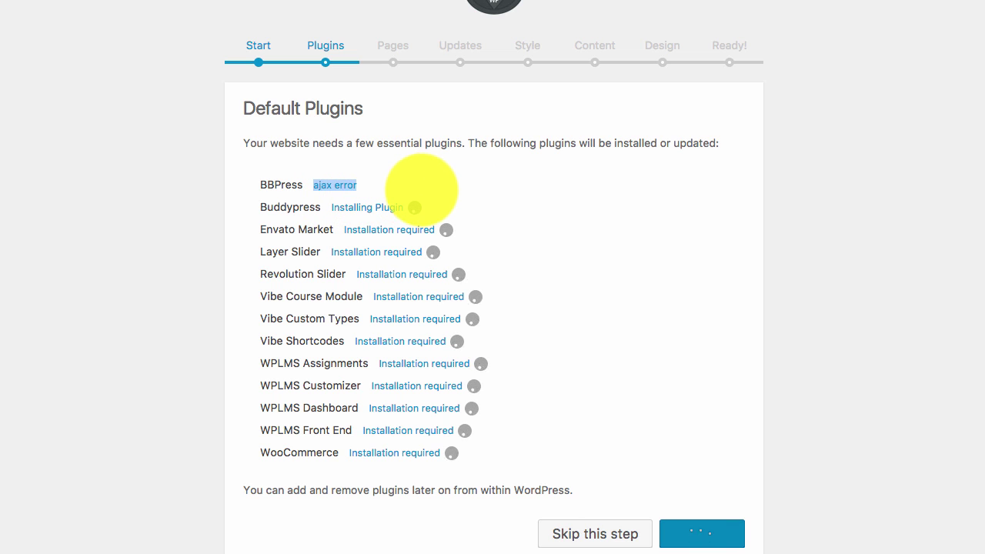
pyautogui.click(294, 186)
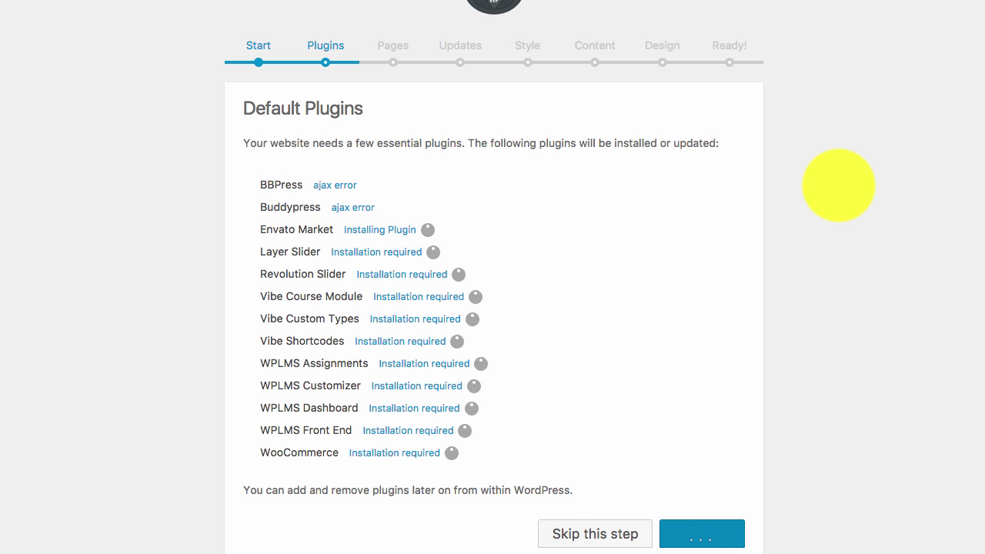
pyautogui.click(333, 209)
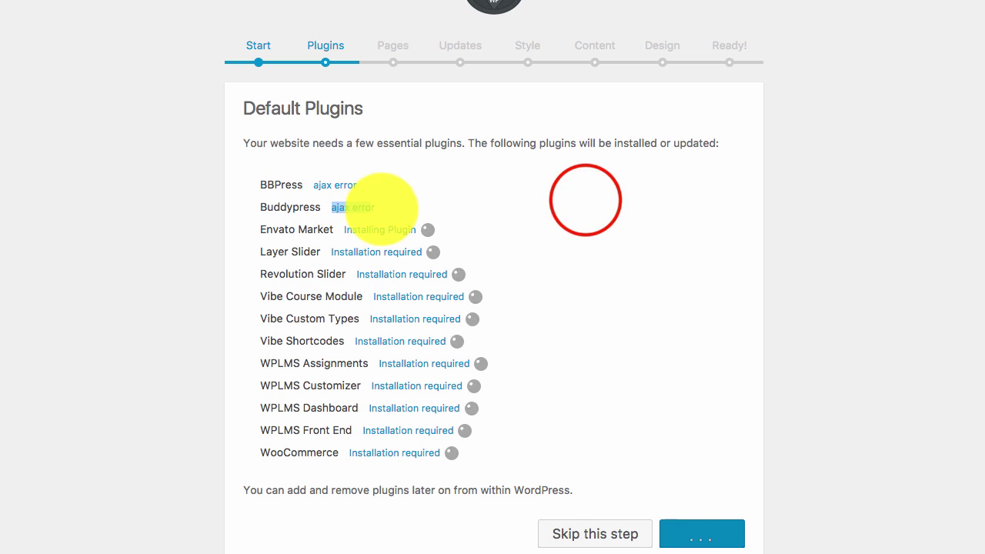
pyautogui.click(587, 197)
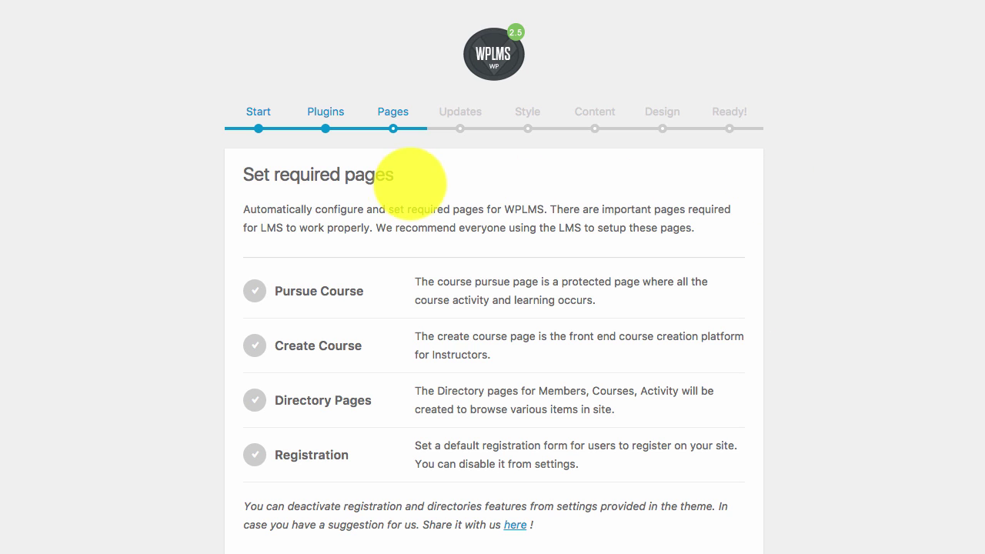
# - Scroll down the Set required pages step to create the pages
pyautogui.scroll(-1, 614, 310)
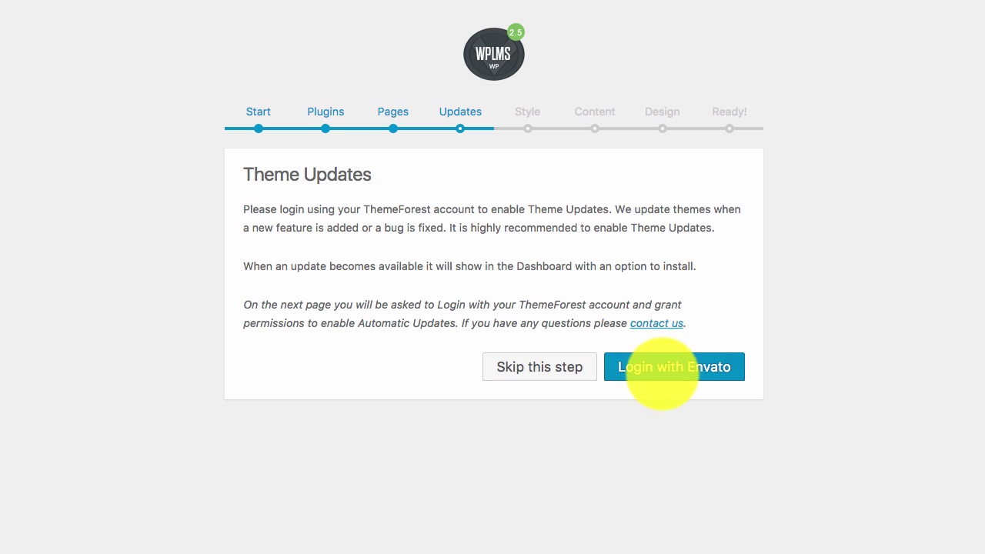
# - Log in with Envato for theme updates and confirm the first site style
pyautogui.click(666, 367)
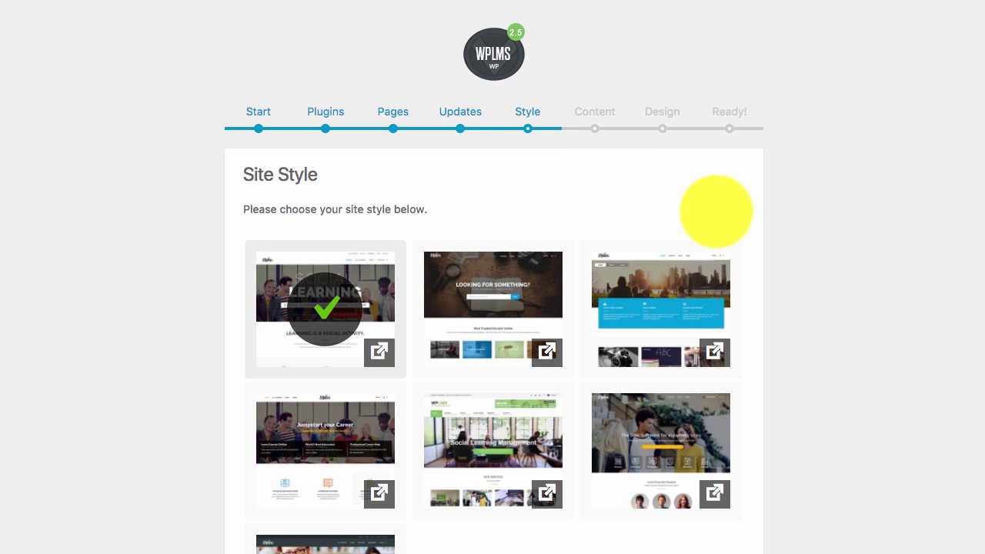
pyautogui.scroll(-3, 770, 217)
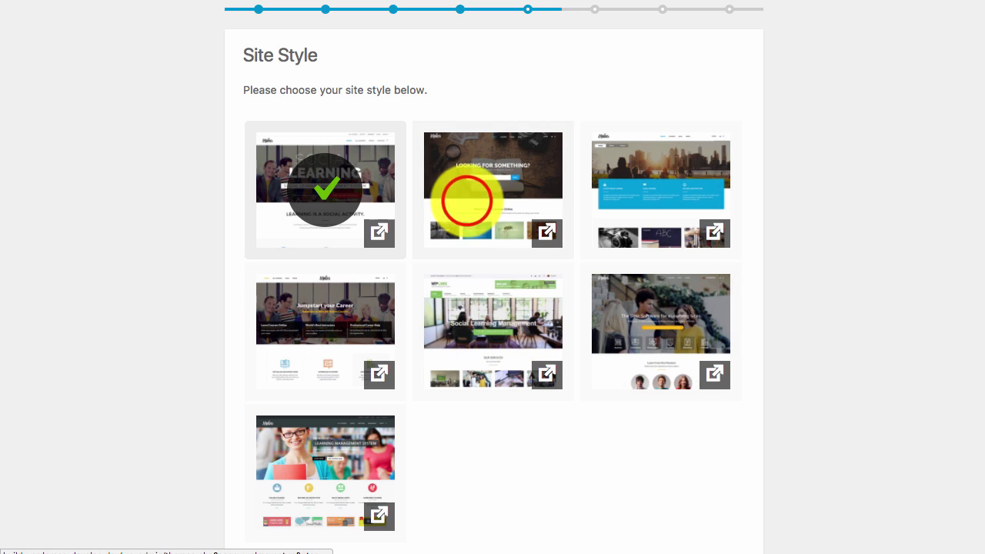
pyautogui.click(313, 170)
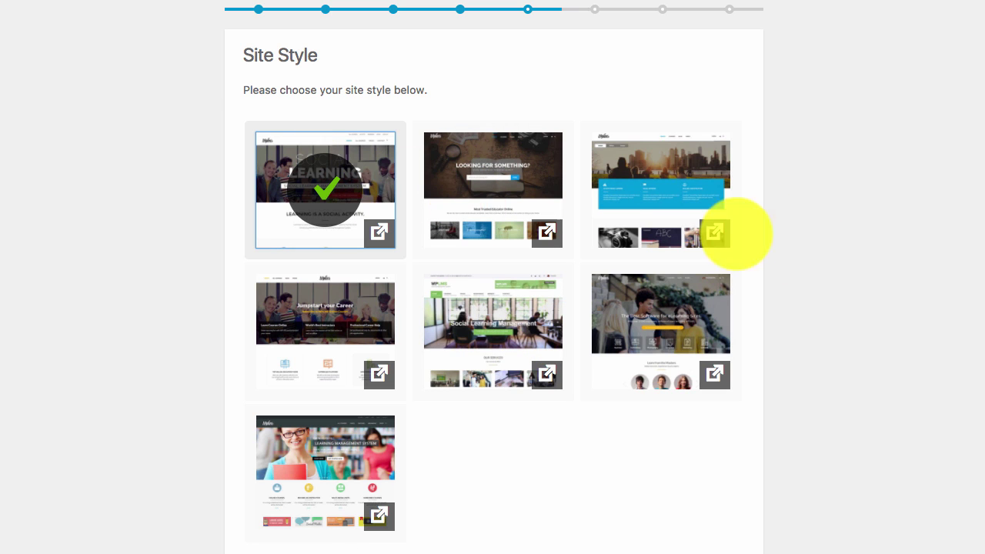
pyautogui.scroll(2, 732, 229)
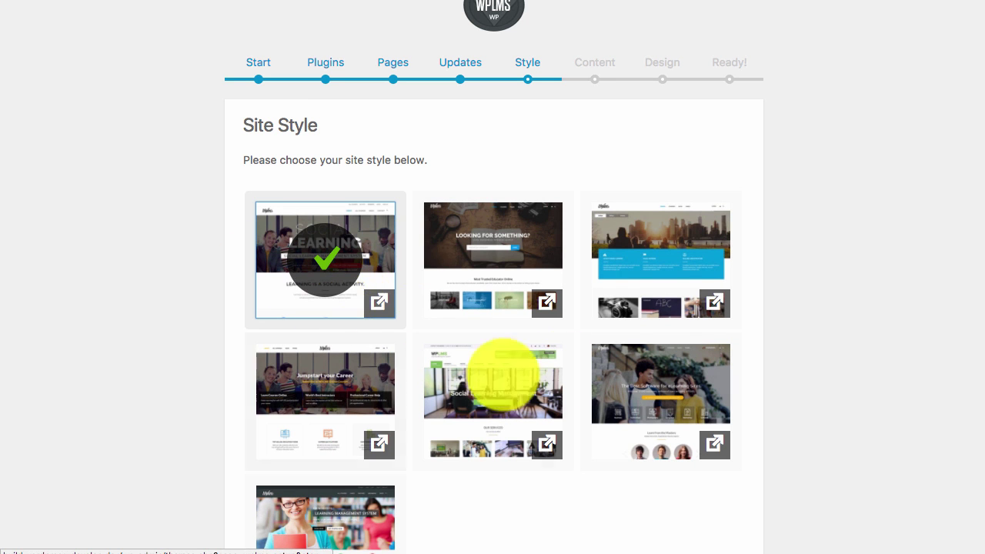
pyautogui.scroll(1, 797, 348)
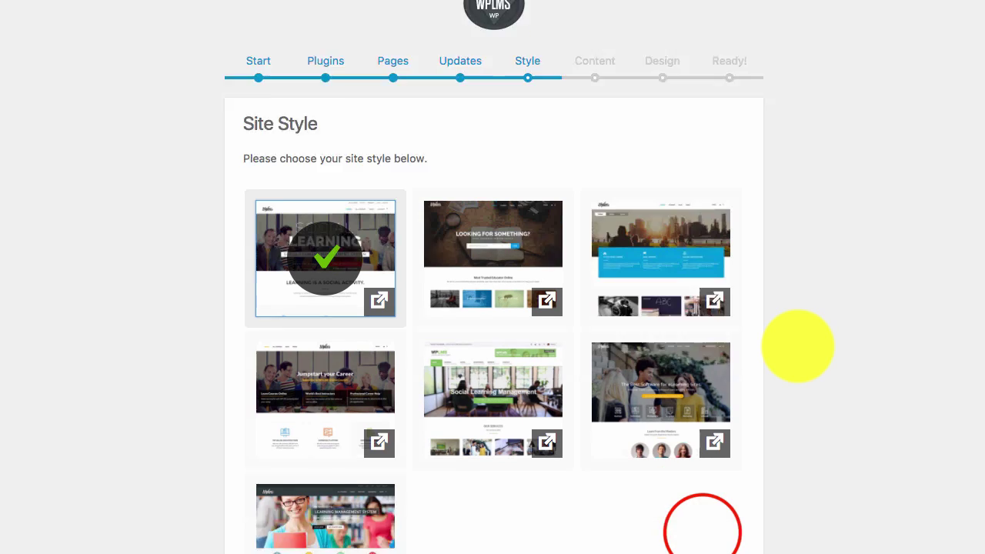
pyautogui.scroll(-3, 797, 347)
pyautogui.click(702, 531)
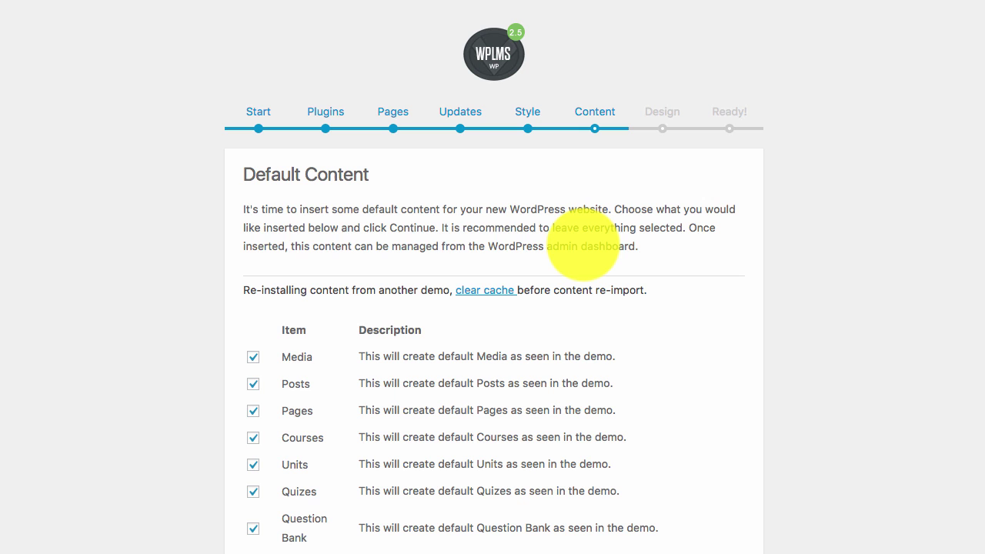
# - Review the Default Content checklist and import the ticked demo content items
pyautogui.scroll(-5, 591, 258)
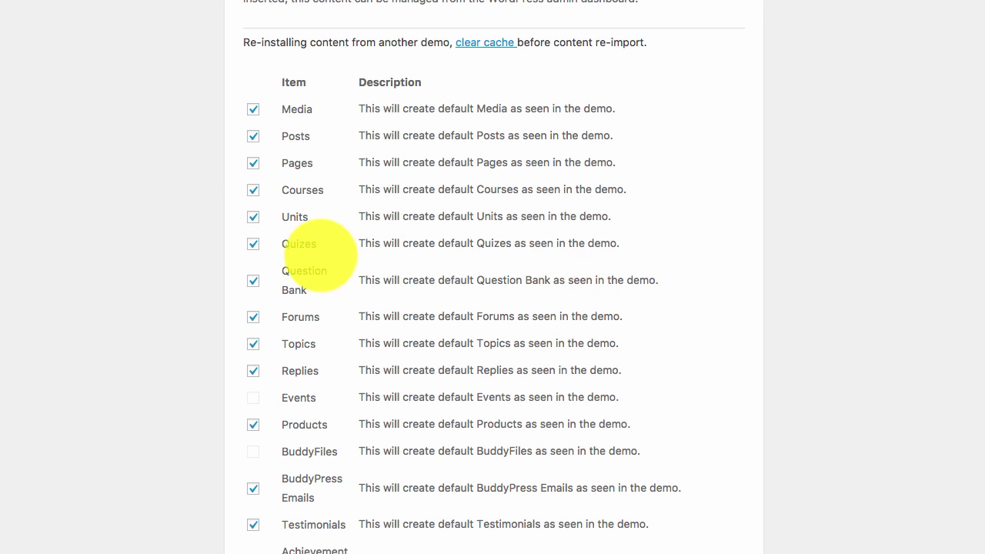
pyautogui.scroll(-4, 390, 169)
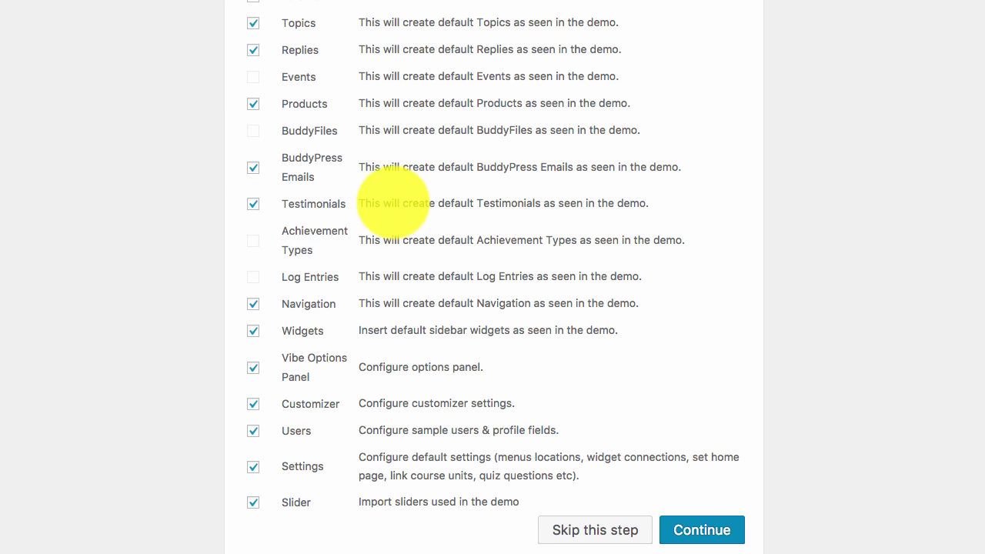
pyautogui.scroll(5, 428, 274)
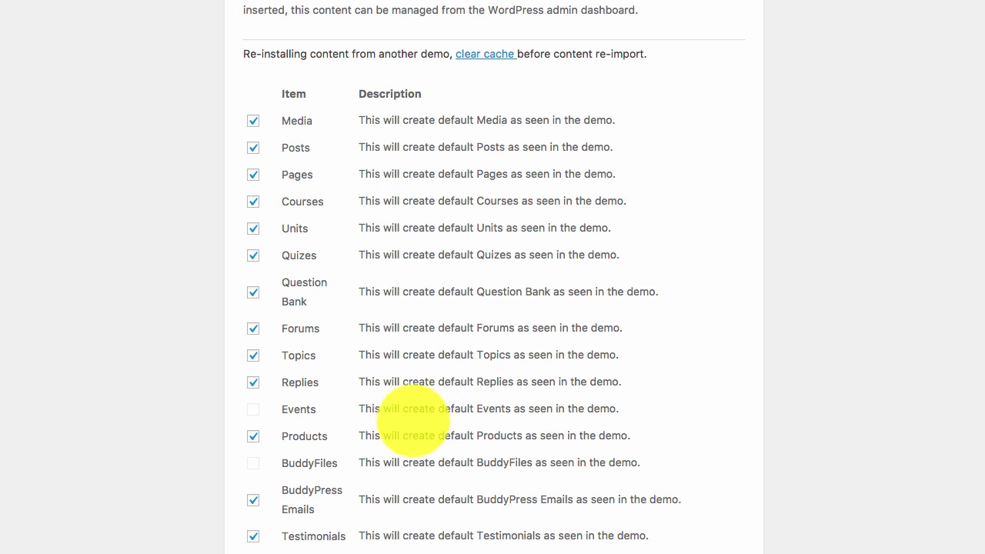
pyautogui.scroll(-5, 308, 462)
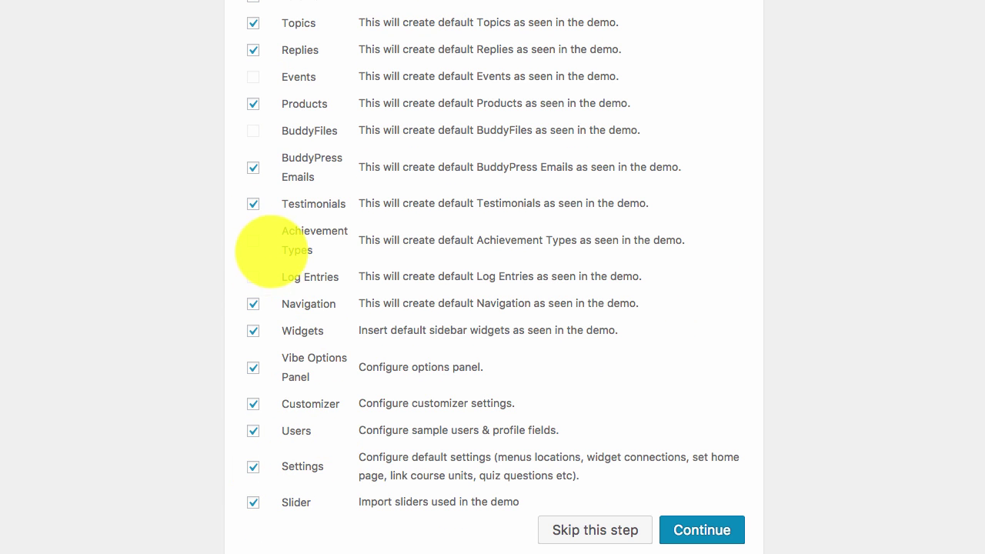
pyautogui.scroll(5, 296, 266)
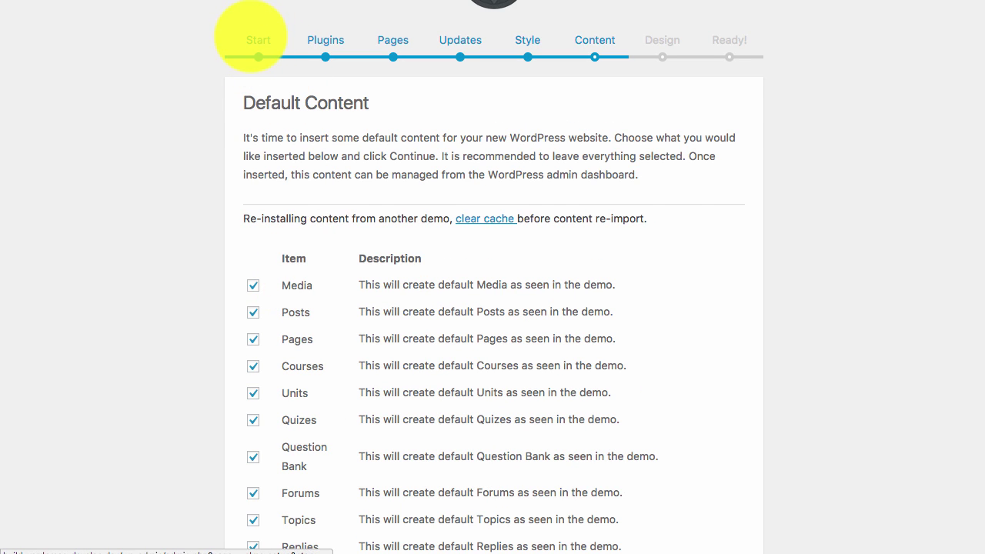
pyautogui.scroll(2, 254, 46)
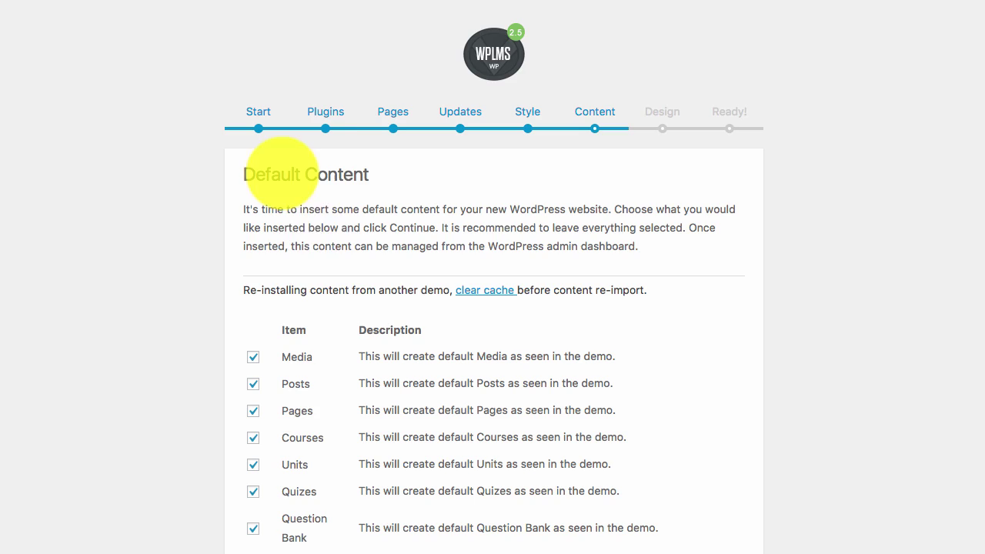
pyautogui.scroll(-3, 300, 200)
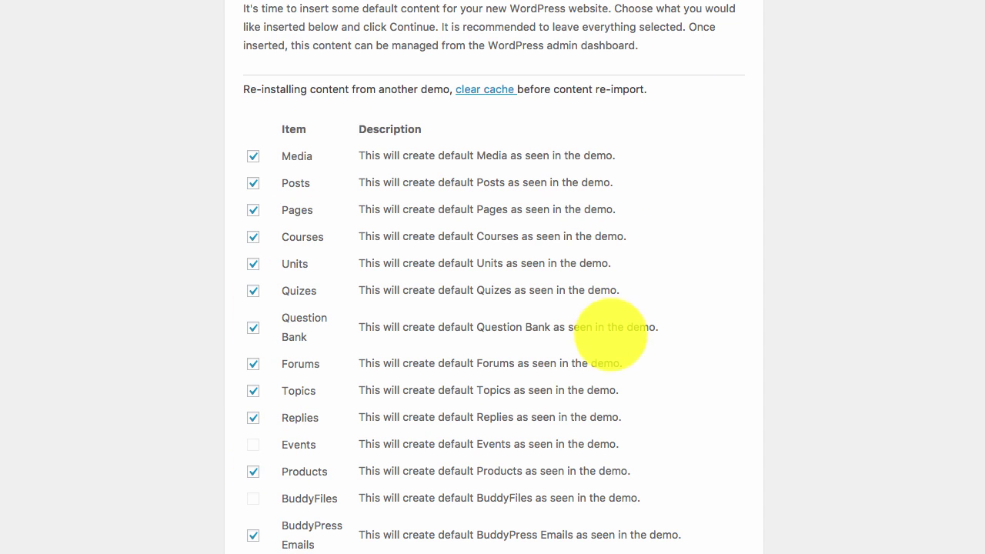
pyautogui.scroll(-5, 633, 278)
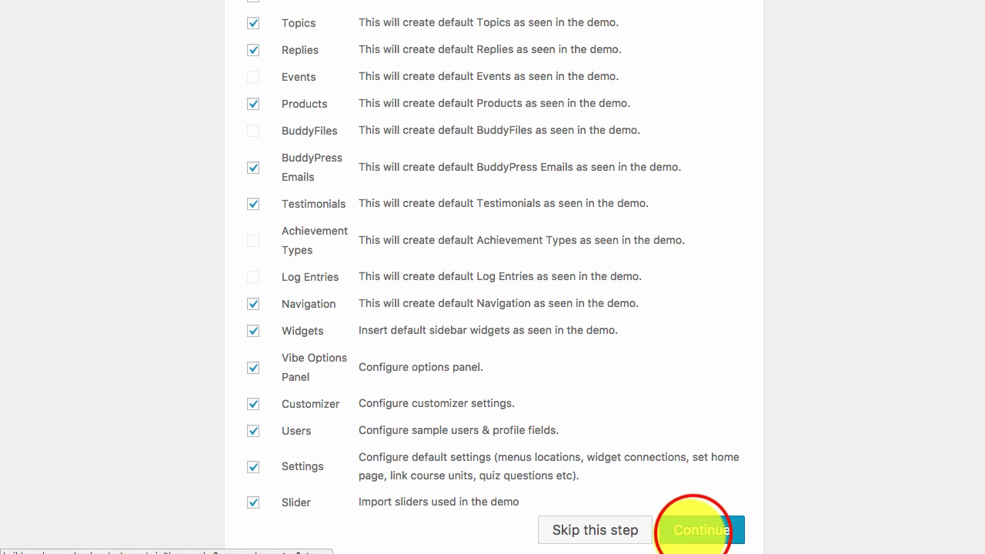
pyautogui.click(693, 531)
pyautogui.scroll(5, 561, 308)
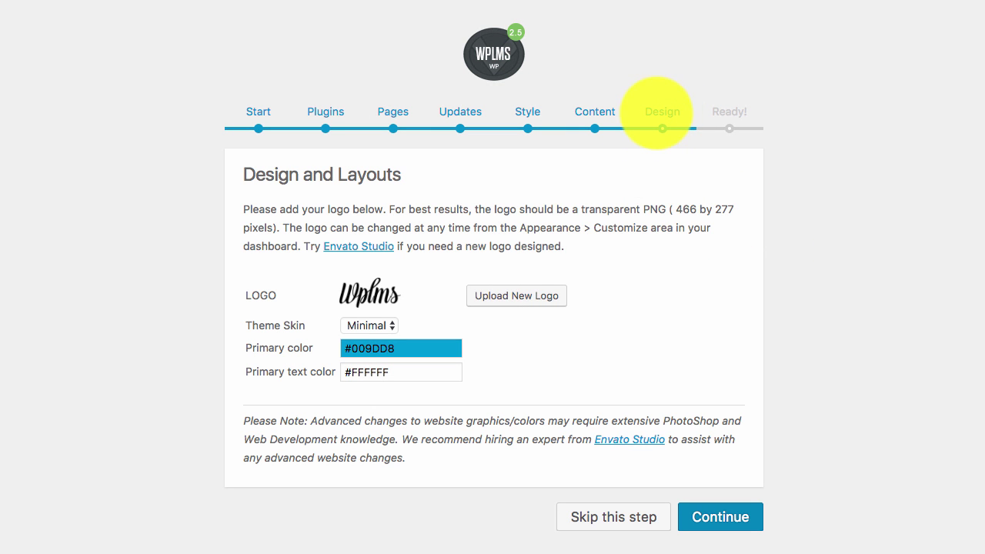
# - Keep the default logo, primary and text colours, finish the wizard, and view the new website
pyautogui.scroll(-1, 649, 300)
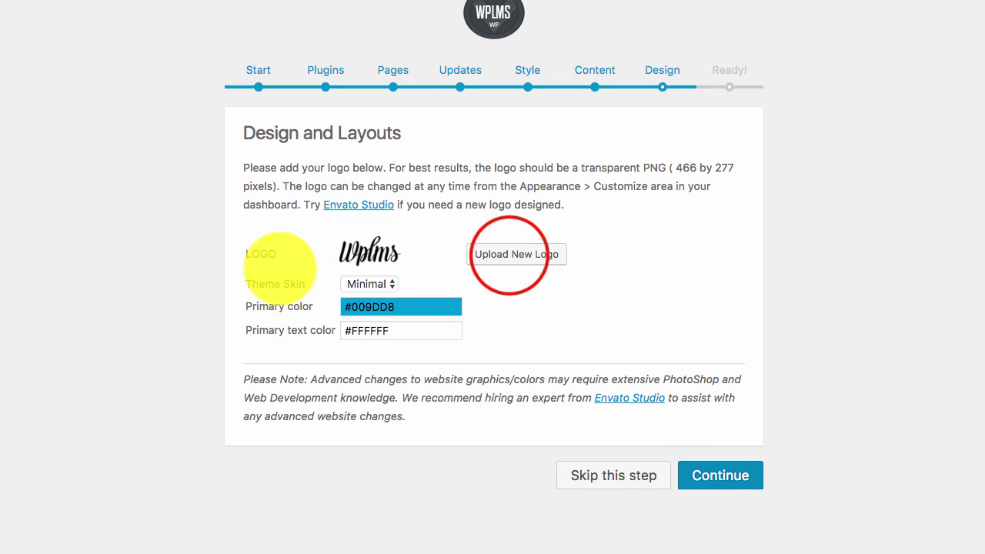
pyautogui.click(508, 255)
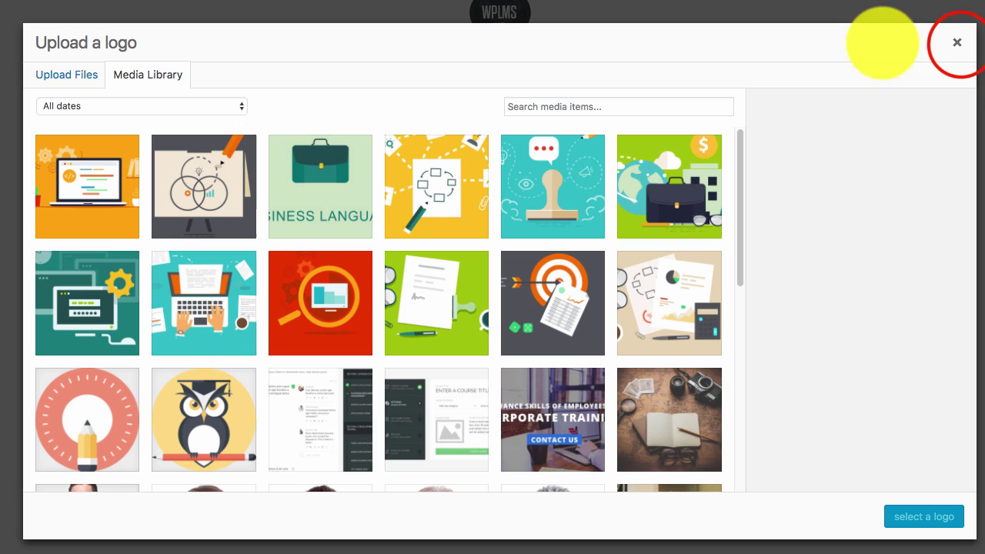
pyautogui.click(957, 43)
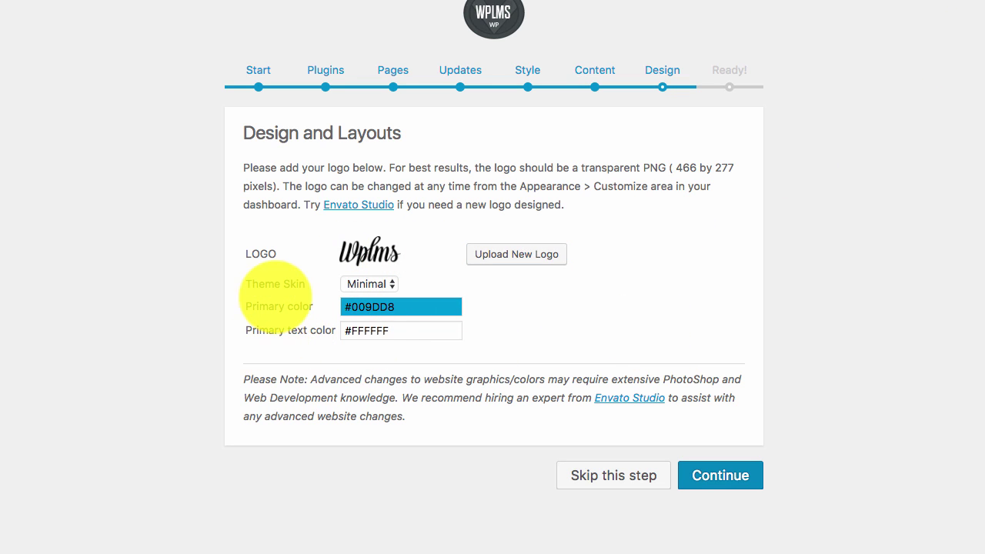
pyautogui.click(436, 308)
pyautogui.click(607, 300)
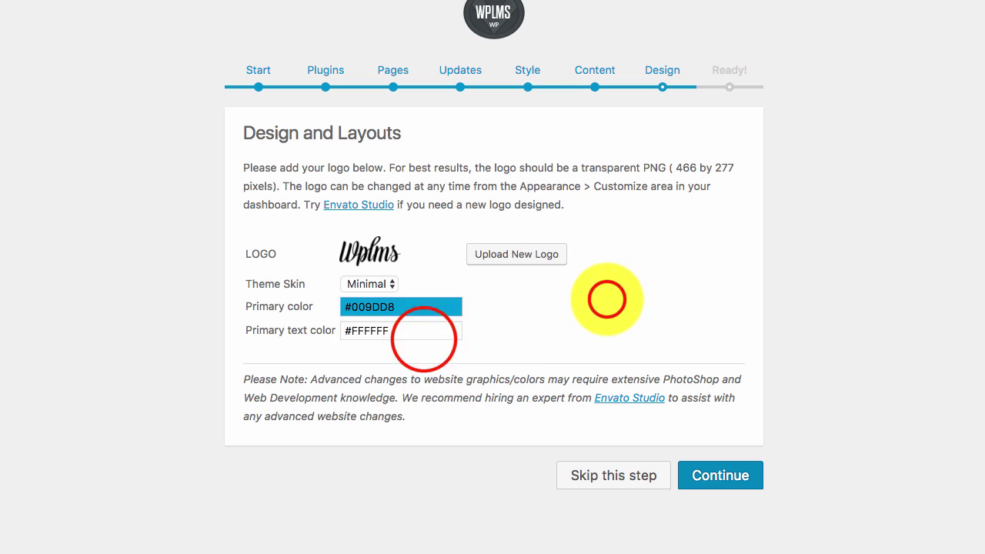
pyautogui.click(424, 337)
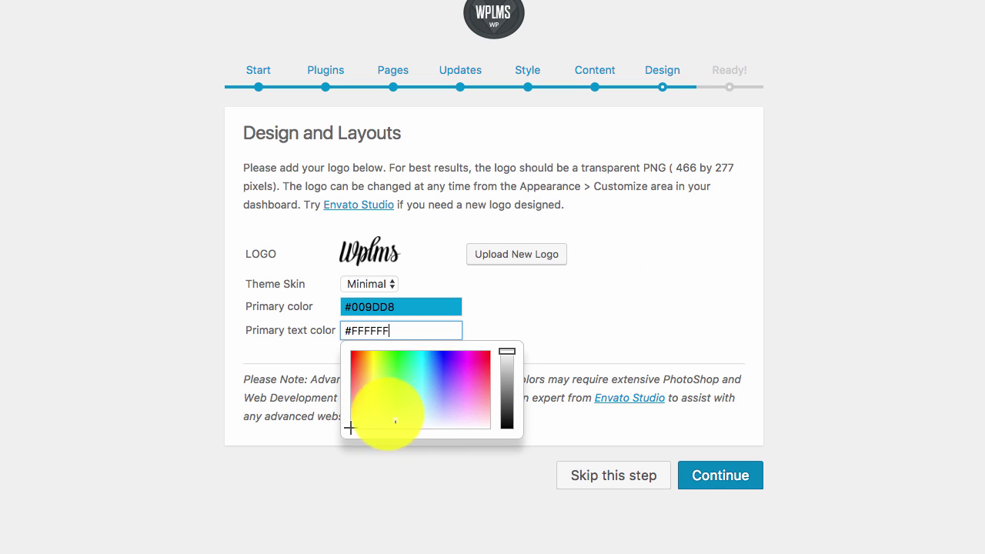
pyautogui.click(633, 316)
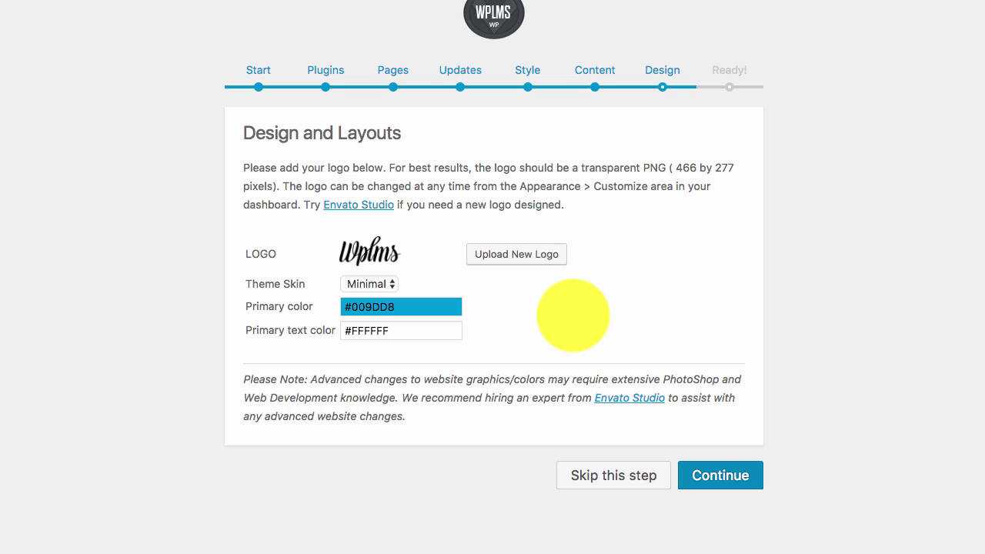
pyautogui.click(724, 481)
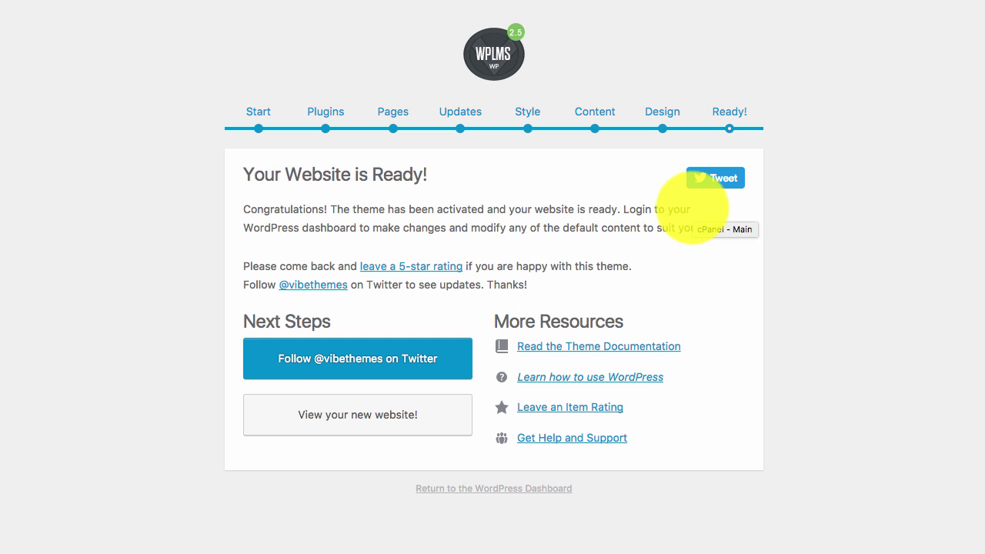
pyautogui.click(341, 419)
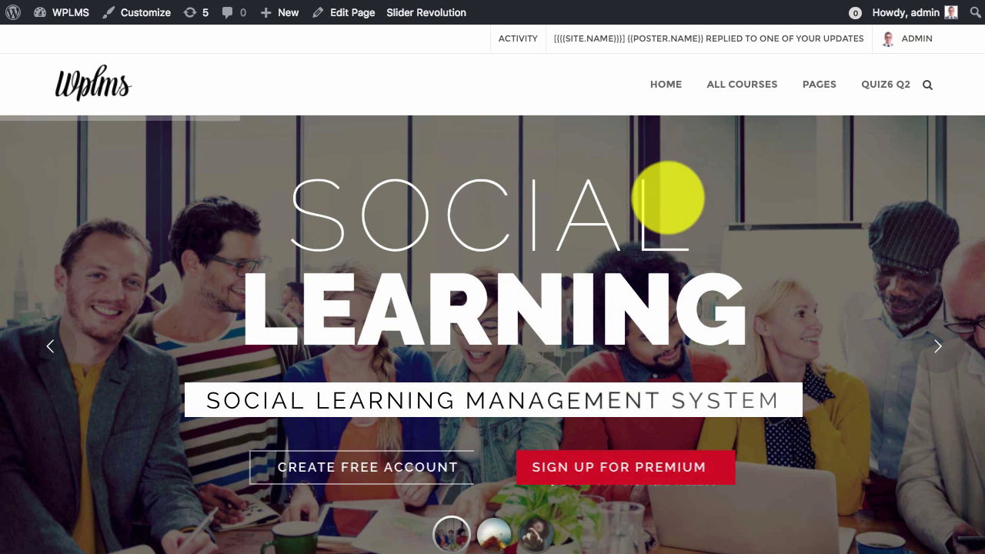
pyautogui.scroll(-15, 670, 198)
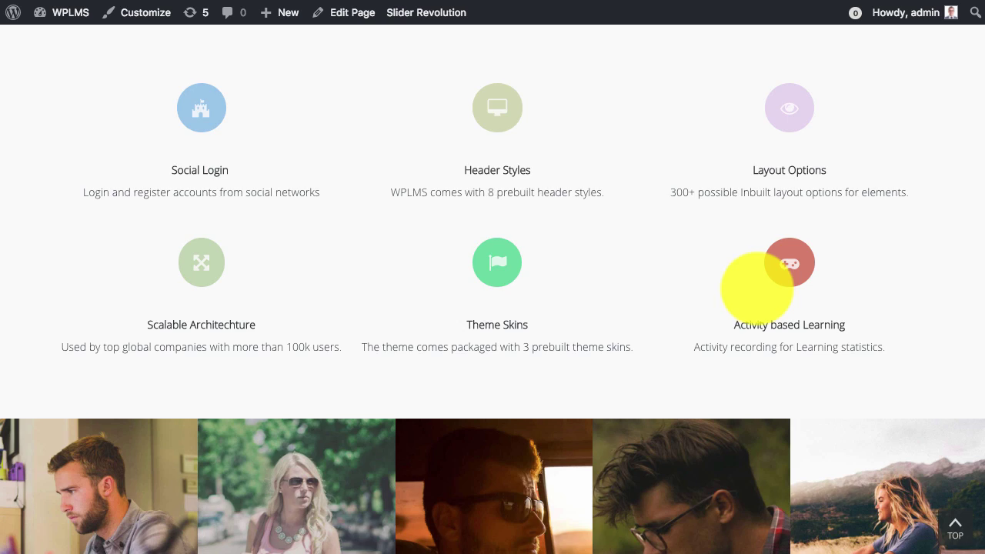
pyautogui.scroll(-20, 758, 289)
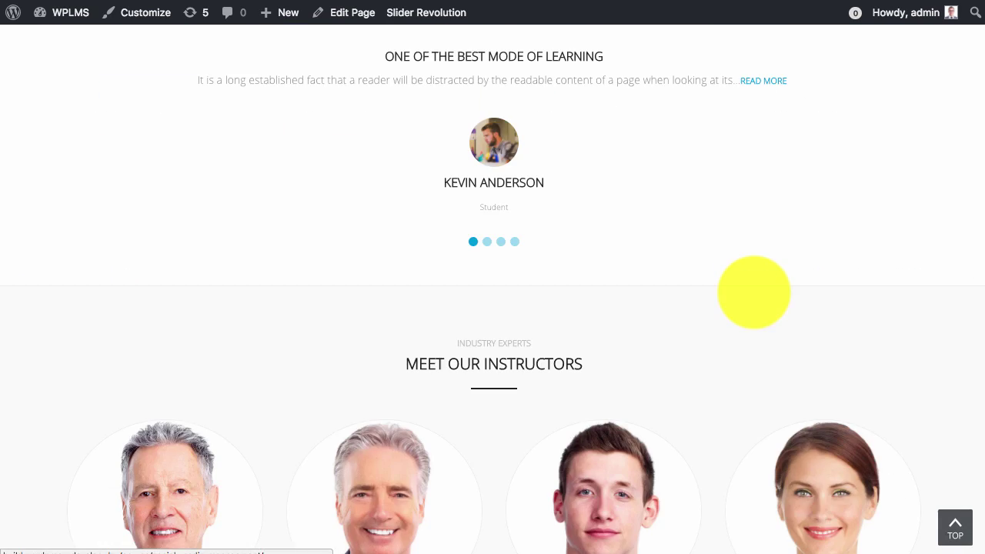
pyautogui.scroll(-5, 752, 289)
pyautogui.click(955, 525)
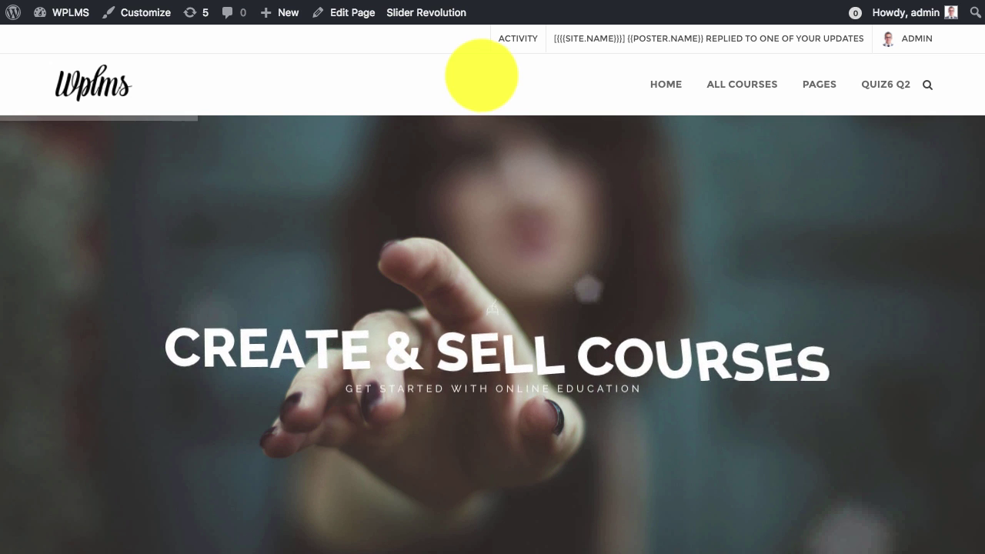
pyautogui.moveTo(742, 86)
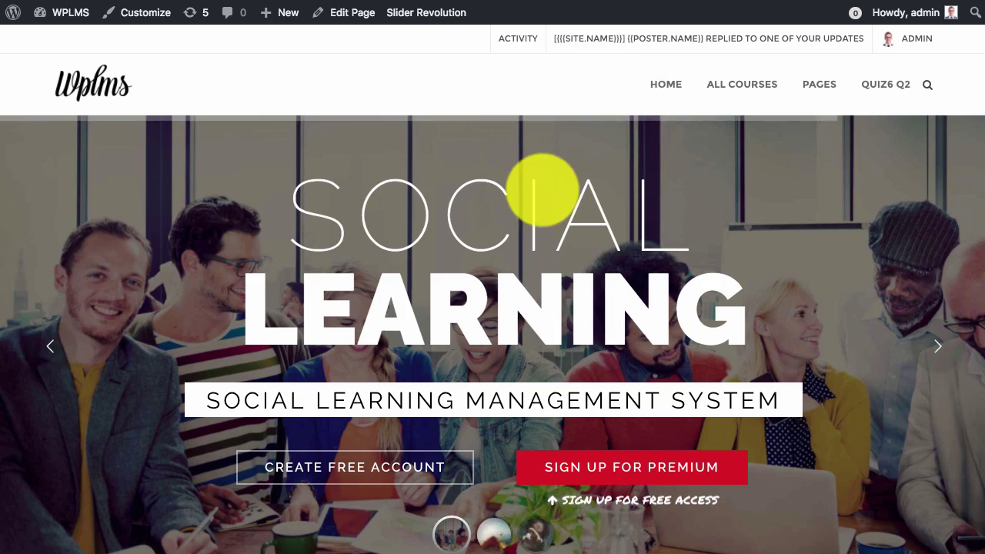
pyautogui.scroll(-10, 544, 189)
pyautogui.scroll(-10, 543, 190)
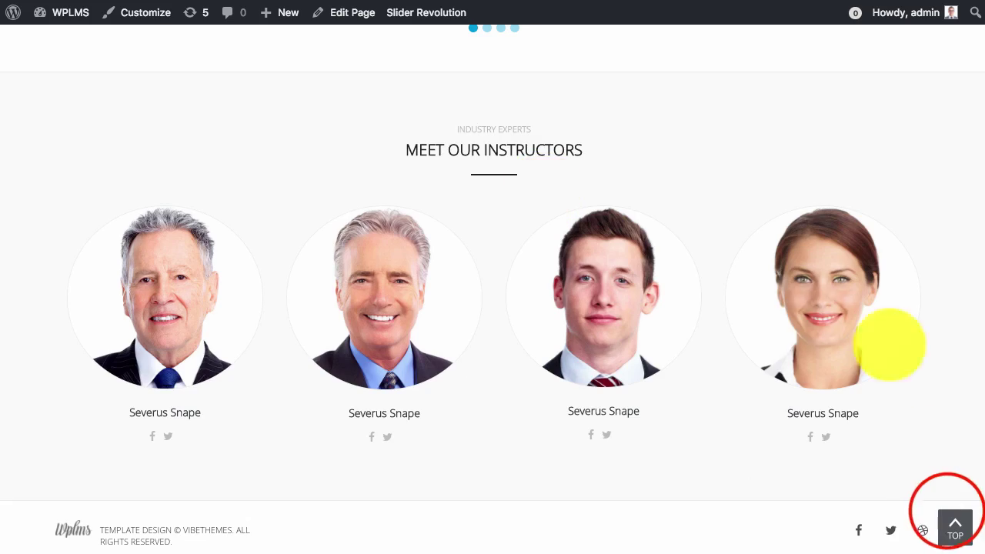
pyautogui.click(948, 516)
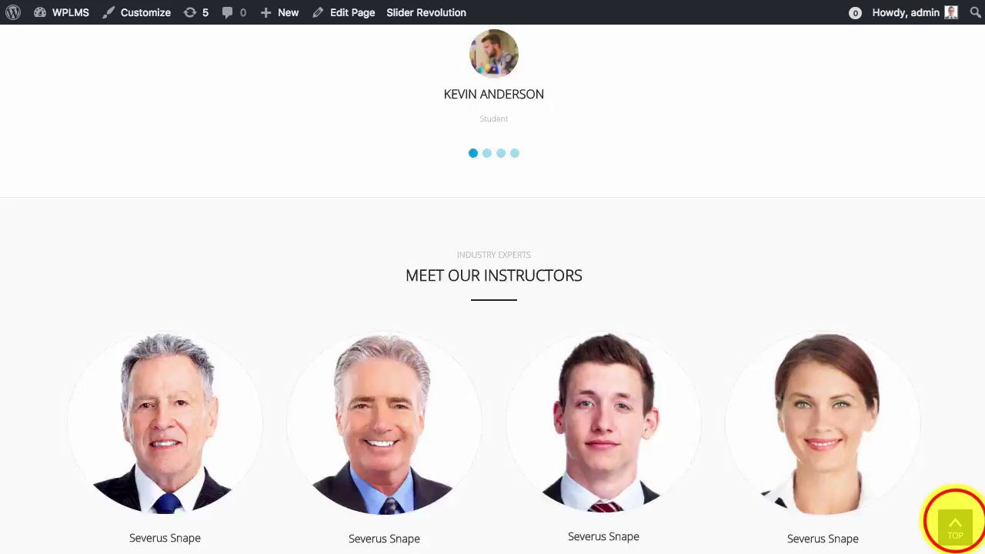